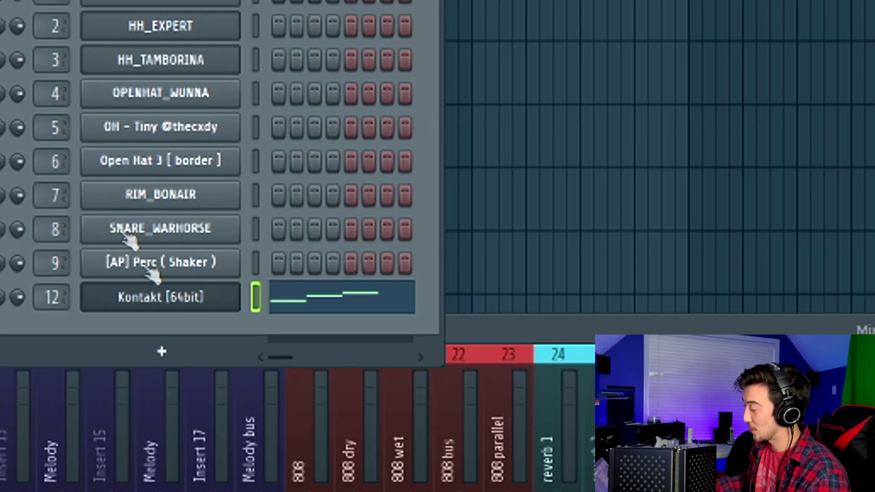
- Start a melody in the Kontakt piano roll by drawing B5, D6, E6 and a low E5 in bar 1
{"action": "left_click", "coordinate": [181, 306]}
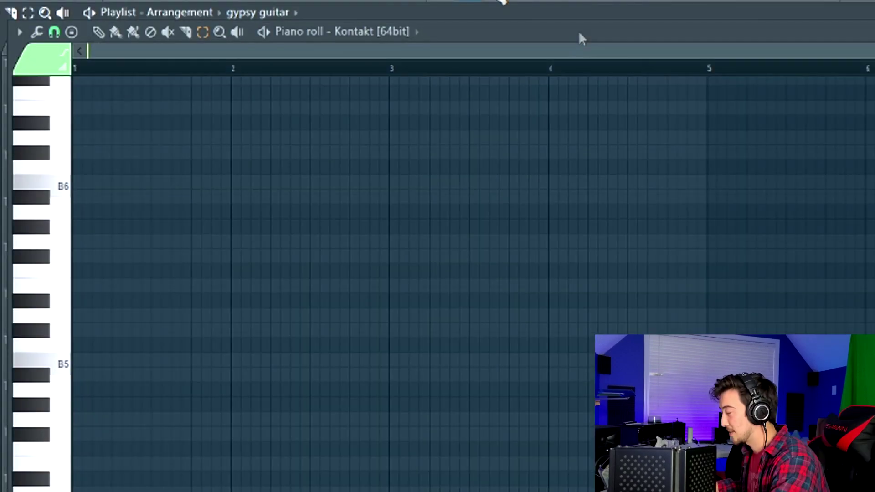
{"action": "key", "text": "p"}
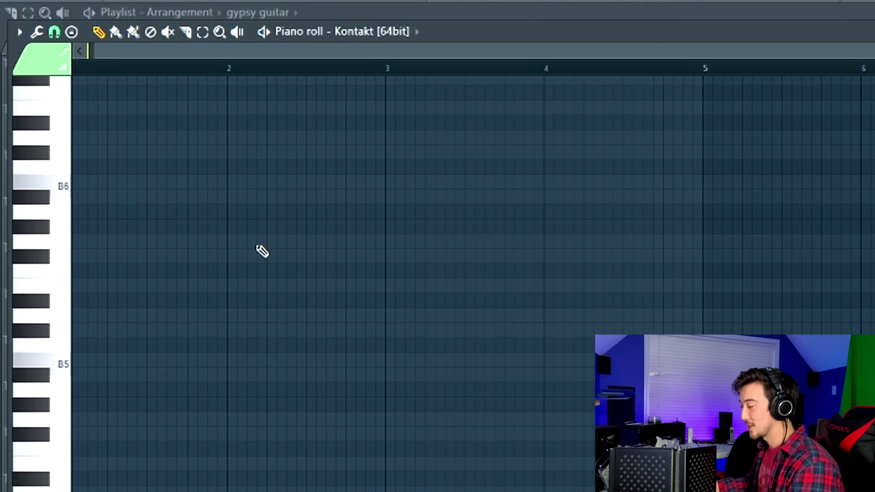
{"action": "left_click_drag", "start_coordinate": [101, 51], "coordinate": [81, 56]}
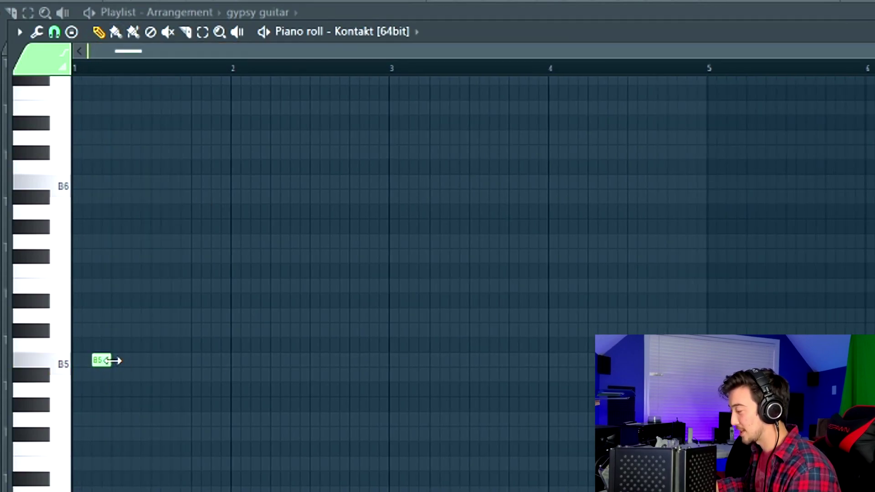
{"action": "left_click_drag", "start_coordinate": [102, 361], "coordinate": [83, 360]}
{"action": "left_click", "coordinate": [90, 315]}
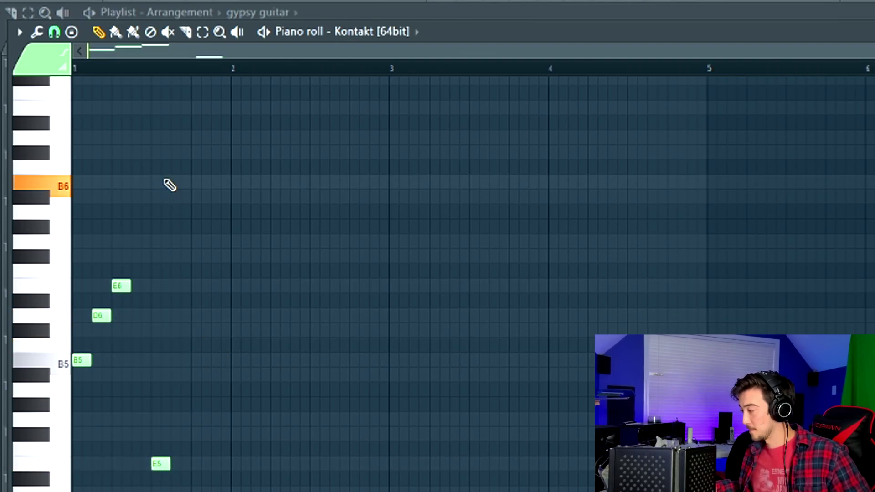
{"action": "key", "text": "space"}
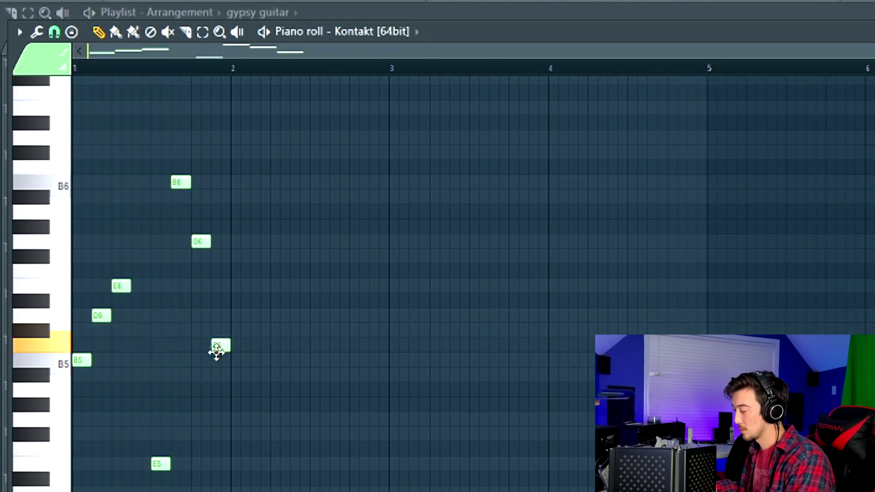
- Finish bar 1 of the melody with B6, G6 and D6, and fill bar 2 with B5, D6, E6, E6, D6 and E6
{"action": "left_click_drag", "start_coordinate": [216, 352], "coordinate": [215, 363]}
{"action": "key", "text": "space"}
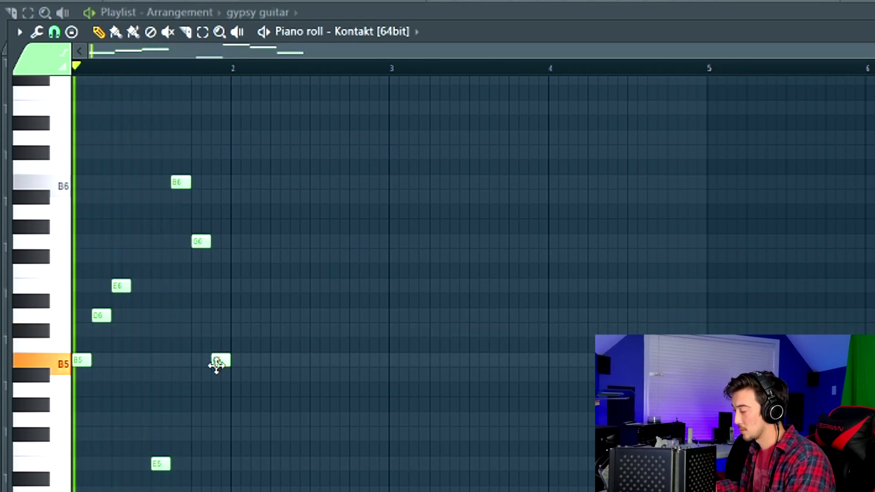
{"action": "scroll", "coordinate": [219, 330], "scroll_direction": "up", "scroll_amount": 3}
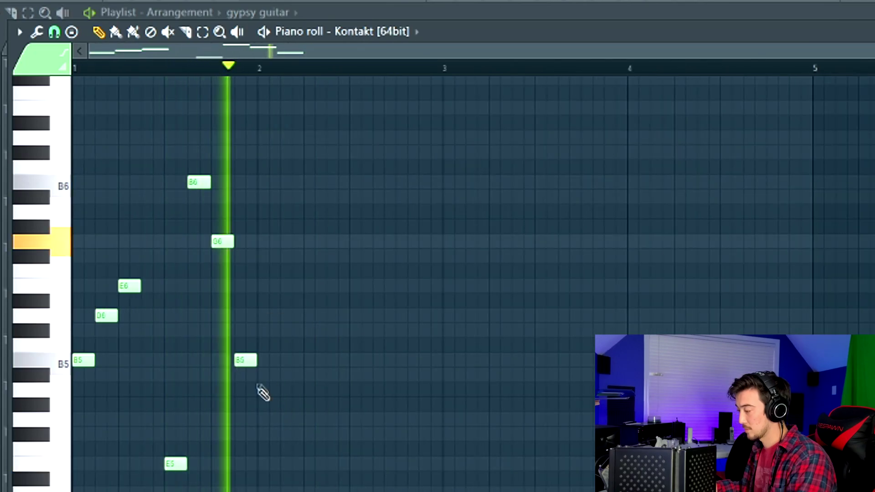
{"action": "left_click", "coordinate": [260, 378]}
{"action": "left_click_drag", "start_coordinate": [261, 377], "coordinate": [258, 415]}
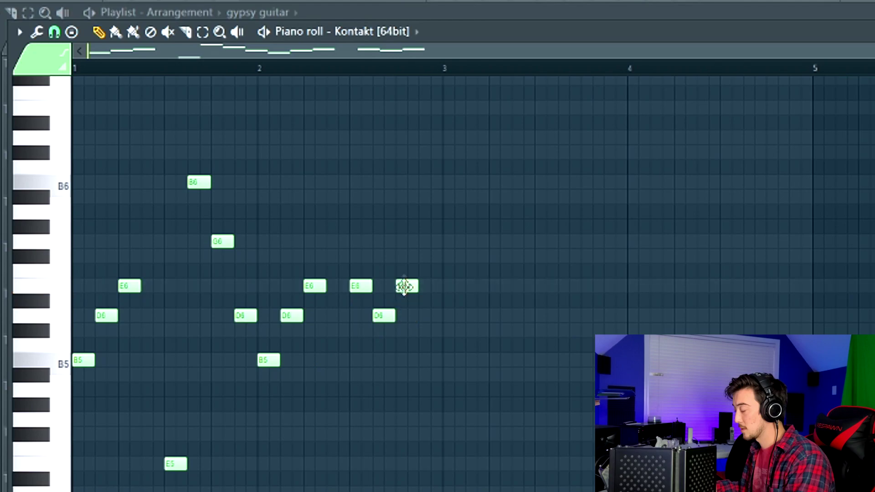
- Draw B5, D6, E6, E5 and B6 in bar 3 of the melody and play back the passage
{"action": "left_click", "coordinate": [454, 360]}
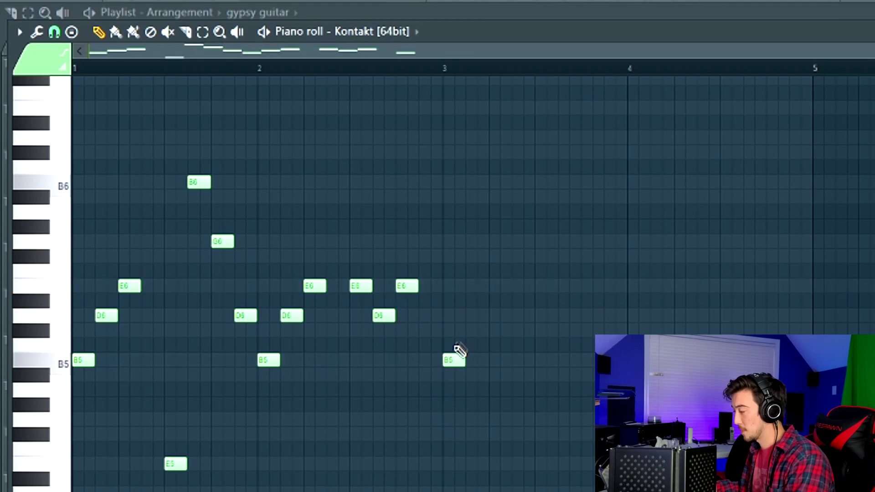
{"action": "left_click_drag", "start_coordinate": [480, 330], "coordinate": [470, 302]}
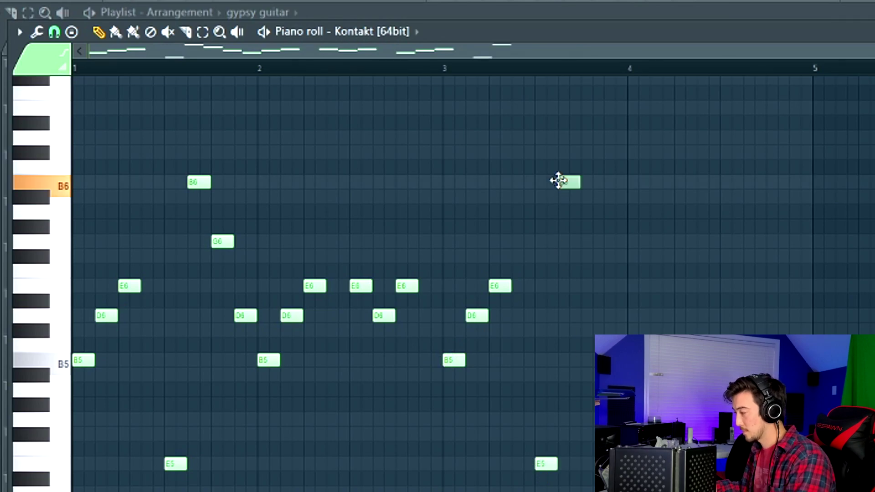
{"action": "left_click", "coordinate": [429, 69]}
{"action": "key", "text": "space"}
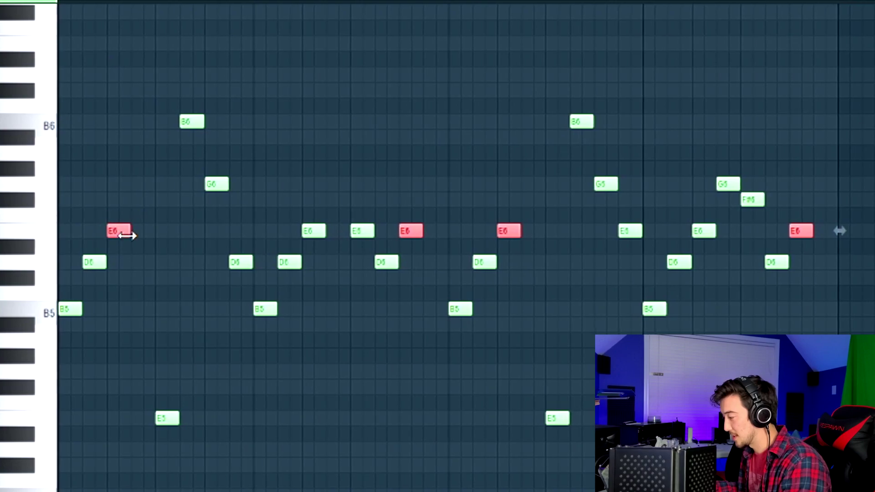
- Lengthen the selected E6 notes and lower the velocities of the E6 and D6 notes in the second half of bar 2
{"action": "left_click_drag", "start_coordinate": [127, 235], "coordinate": [146, 228]}
{"action": "key", "text": "space"}
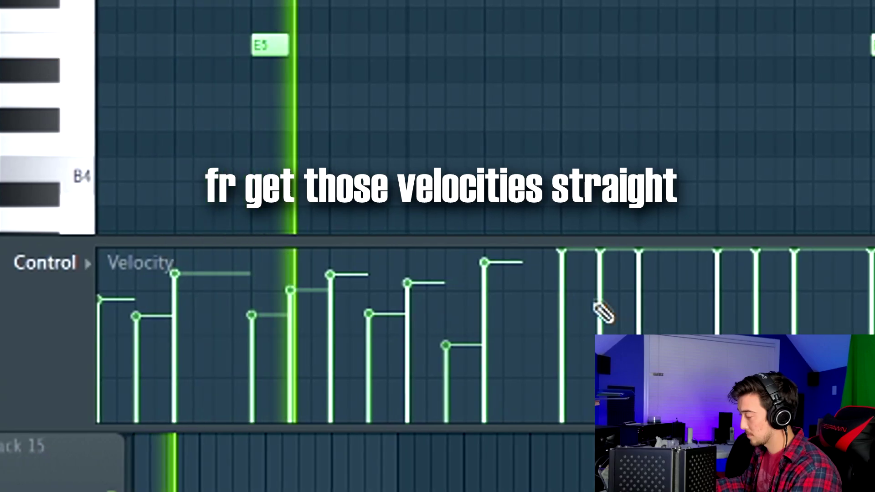
{"action": "left_click", "coordinate": [595, 285]}
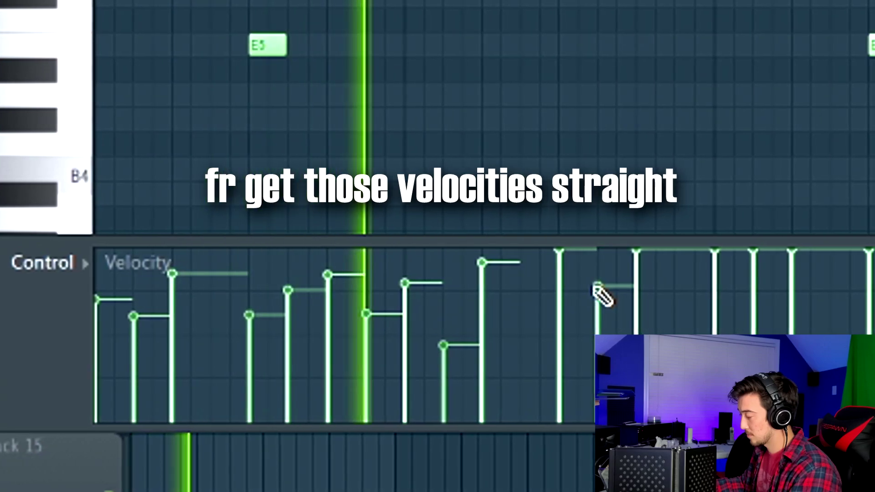
{"action": "left_click_drag", "start_coordinate": [559, 268], "coordinate": [568, 264]}
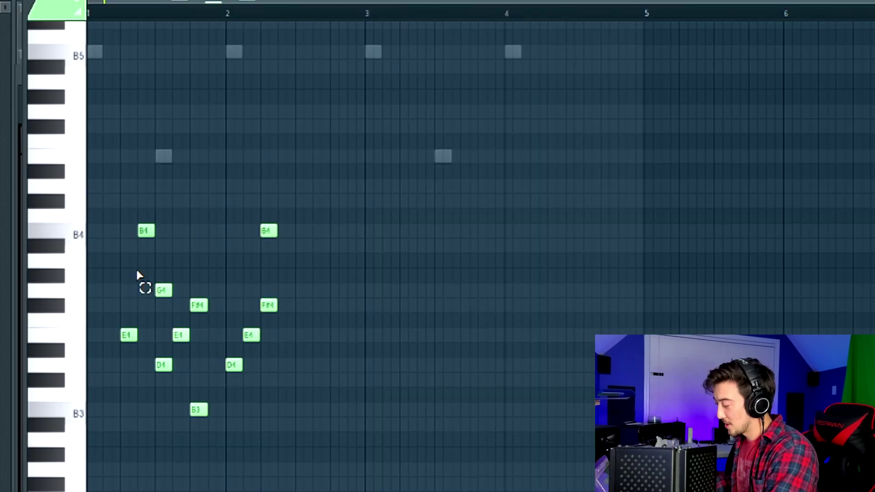
- Lengthen the first E4 note and the B3 note in bar 1 of the lower supporting melody, checking them by playback
{"action": "scroll", "coordinate": [155, 281], "scroll_direction": "up", "scroll_amount": 3}
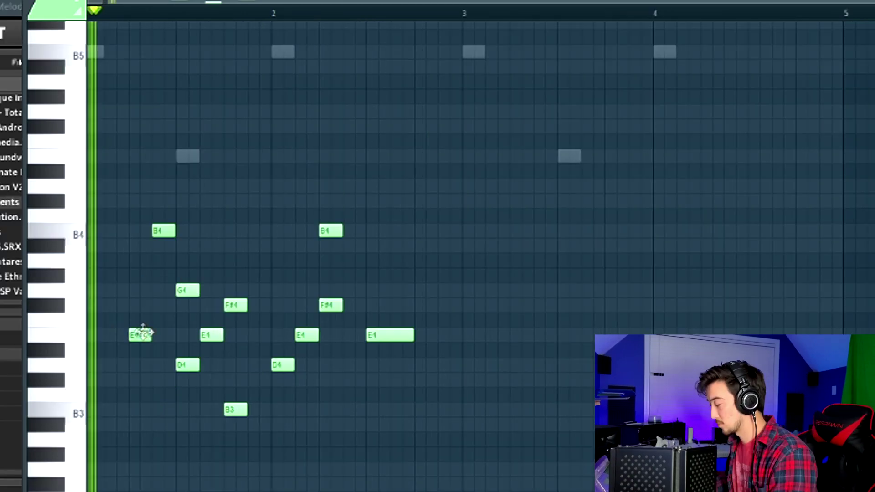
{"action": "key", "text": "space"}
{"action": "key", "text": "space"}
{"action": "key", "text": "space"}
{"action": "left_click_drag", "start_coordinate": [245, 410], "coordinate": [269, 410]}
{"action": "key", "text": "space"}
{"action": "left_click", "coordinate": [160, 18]}
{"action": "key", "text": "space"}
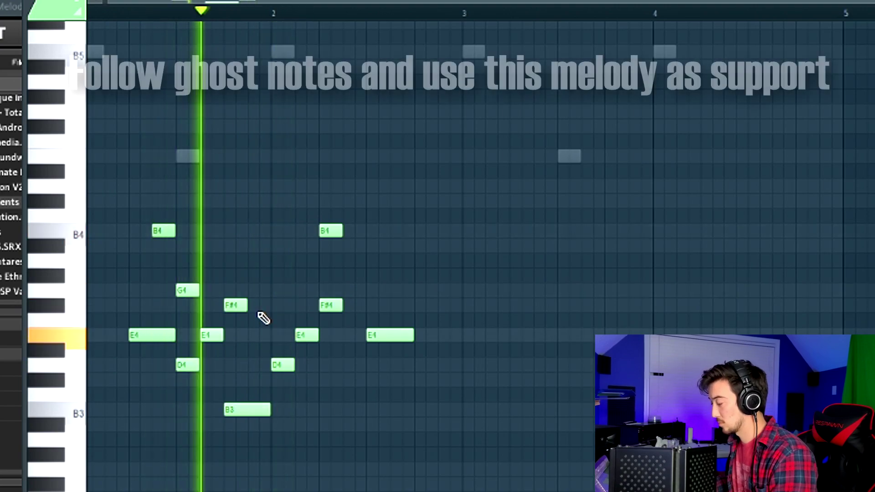
- Lengthen the F#4 note in bar 2 of the supporting melody
{"action": "key", "text": "space"}
{"action": "key", "text": "space"}
{"action": "left_click_drag", "start_coordinate": [342, 305], "coordinate": [358, 303]}
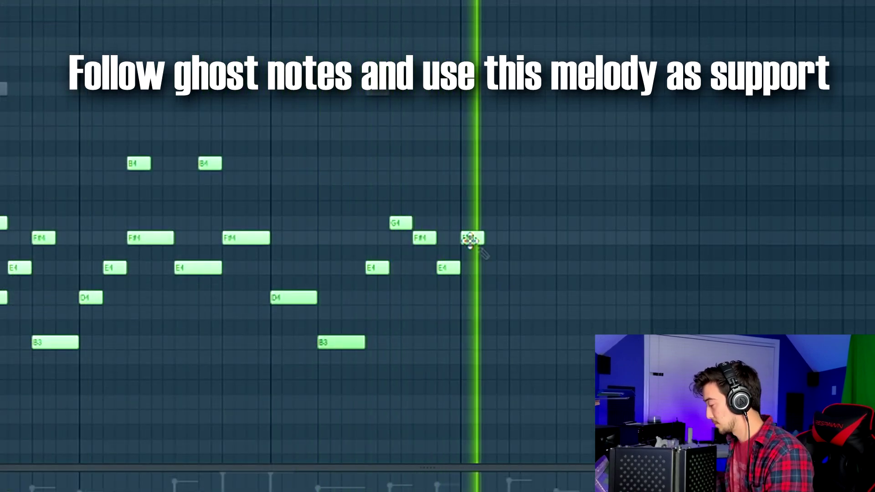
- Add D4, G4, F#4 and D4 notes after the opening F#4 in bar 4 of the supporting melody
{"action": "left_click", "coordinate": [509, 298]}
{"action": "key", "text": "space"}
{"action": "left_click", "coordinate": [534, 223]}
{"action": "left_click", "coordinate": [583, 269]}
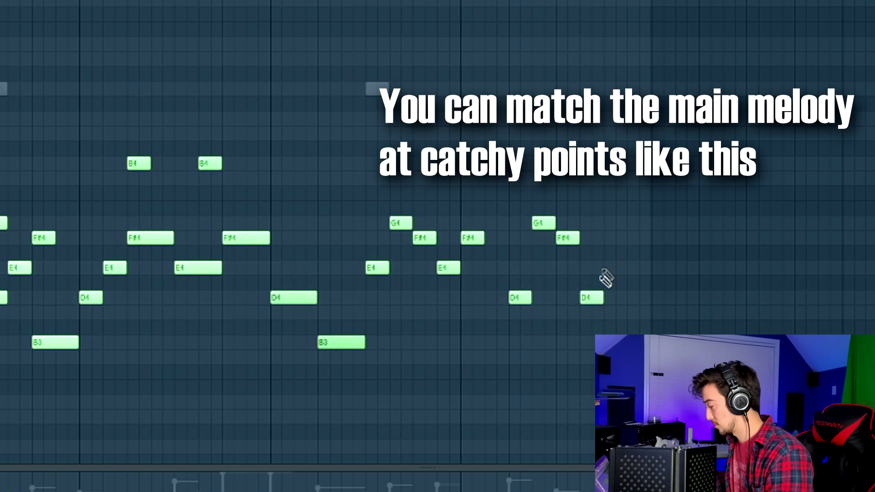
{"action": "key", "text": "space"}
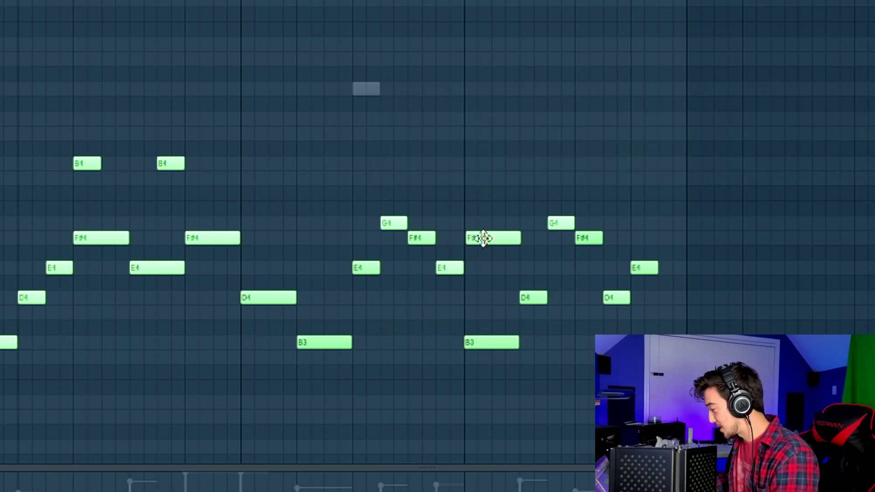
- Move the long A#3 note under the closing E4 up to B3 and play back the ending
{"action": "scroll", "coordinate": [471, 346], "scroll_direction": "up", "scroll_amount": 5}
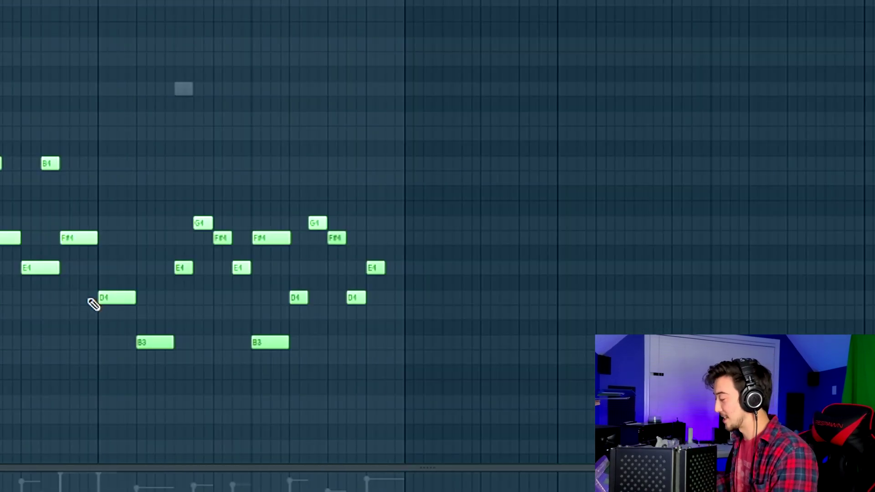
{"action": "key", "text": "space"}
{"action": "scroll", "coordinate": [244, 255], "scroll_direction": "up", "scroll_amount": 2}
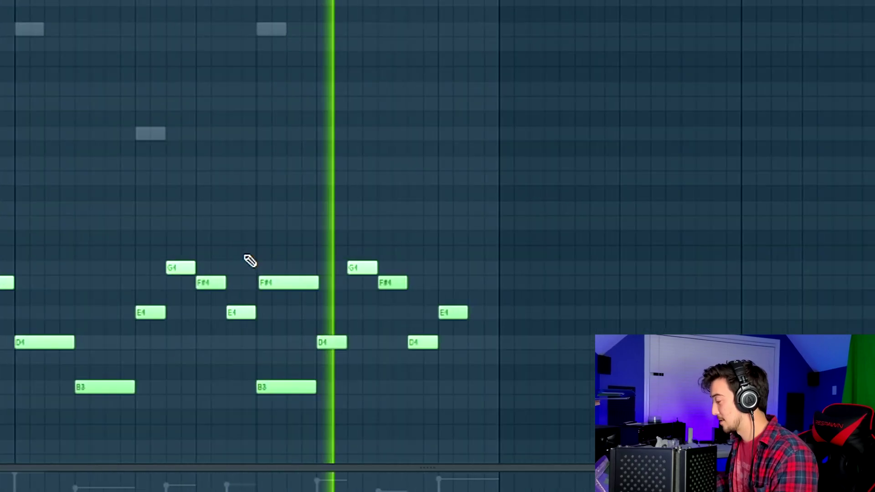
{"action": "scroll", "coordinate": [424, 252], "scroll_direction": "down", "scroll_amount": 1}
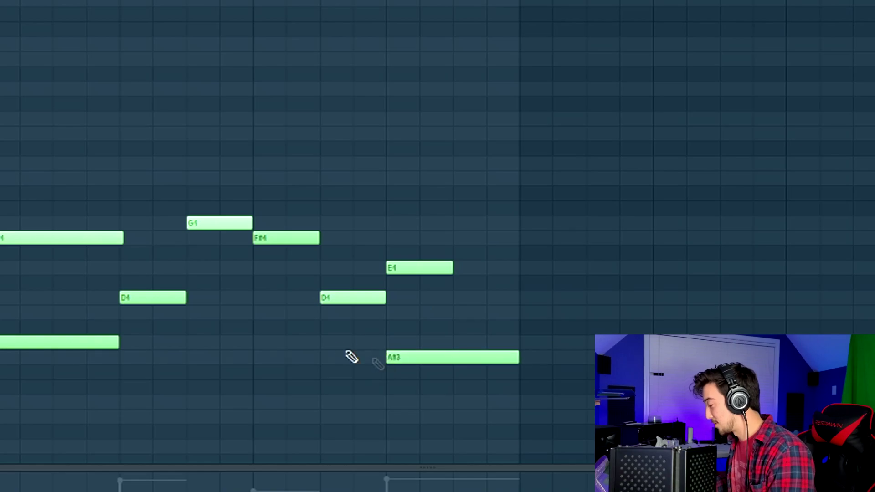
{"action": "left_click_drag", "start_coordinate": [403, 351], "coordinate": [405, 344]}
{"action": "key", "text": "space"}
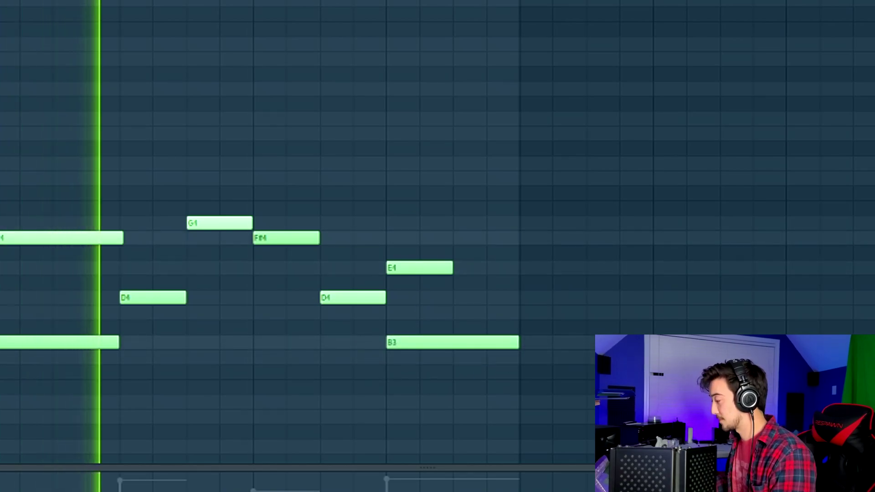
{"action": "key", "text": "space"}
{"action": "scroll", "coordinate": [421, 273], "scroll_direction": "up", "scroll_amount": 4}
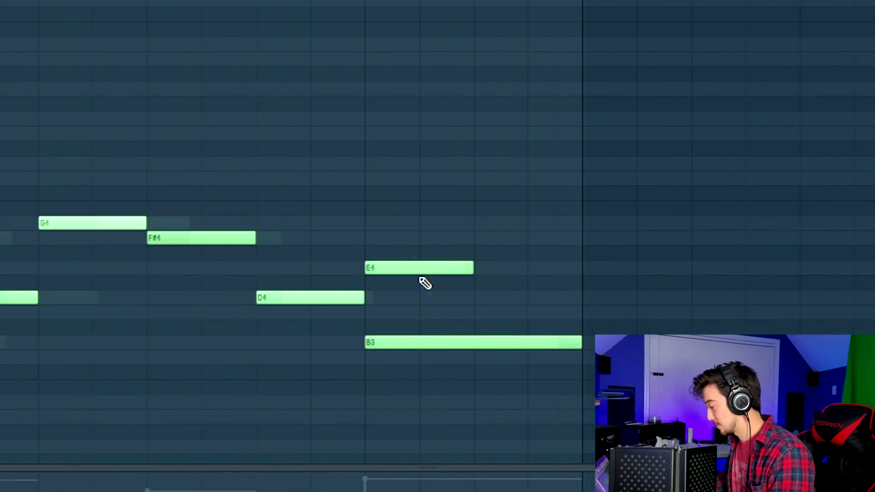
{"action": "key", "text": "space"}
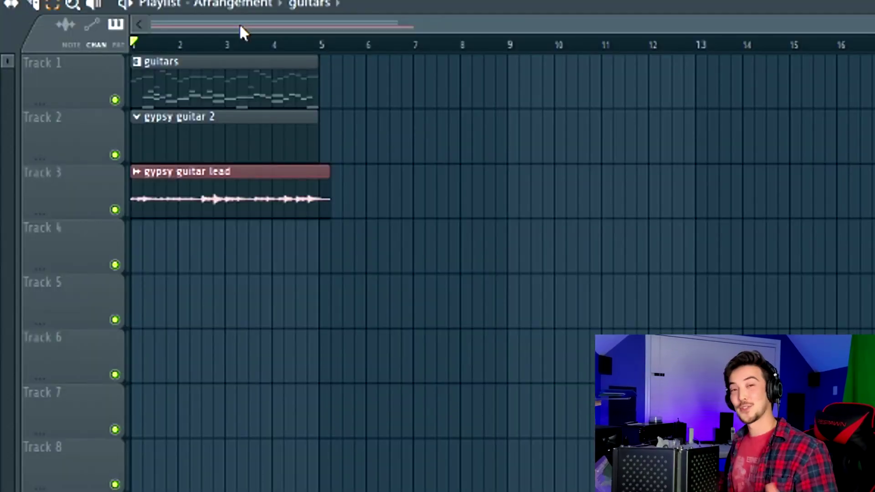
- Add a descending harmony of E5, D5, B4 and a longer G4 to bar 1 of the kontakt gypsy guitar part
{"action": "left_click_drag", "start_coordinate": [371, 165], "coordinate": [140, 221]}
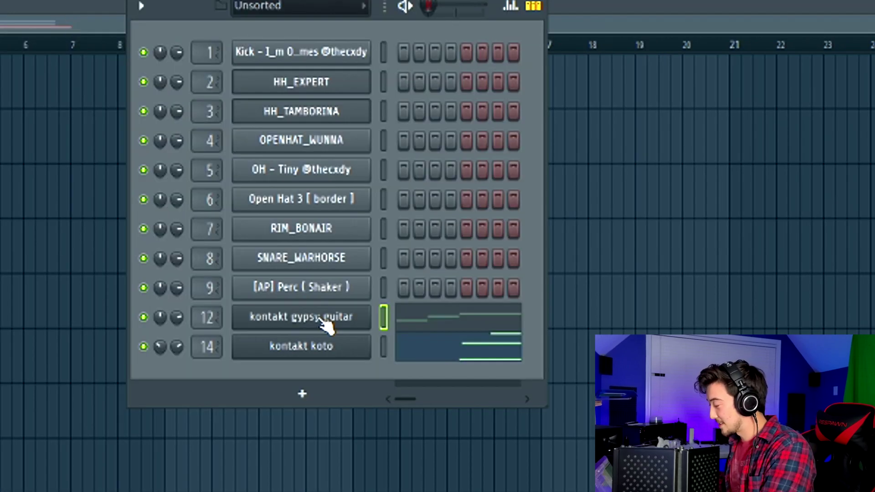
{"action": "left_click", "coordinate": [320, 318]}
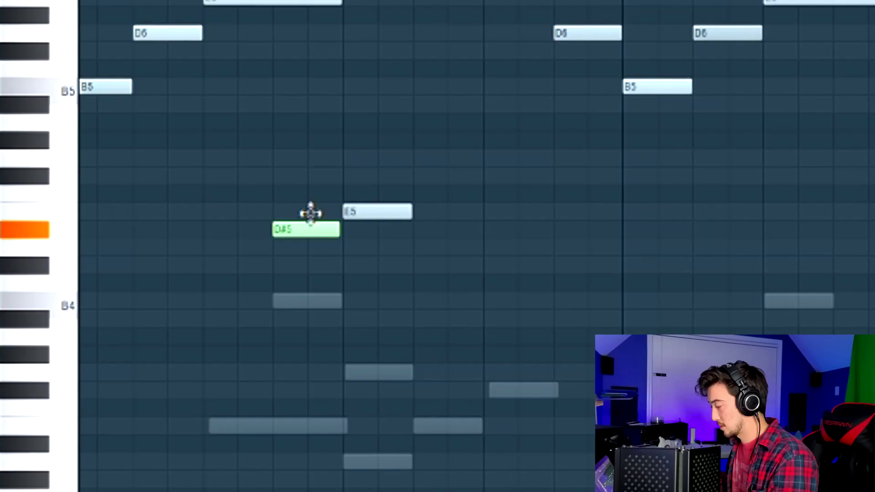
{"action": "left_click_drag", "start_coordinate": [309, 209], "coordinate": [308, 201]}
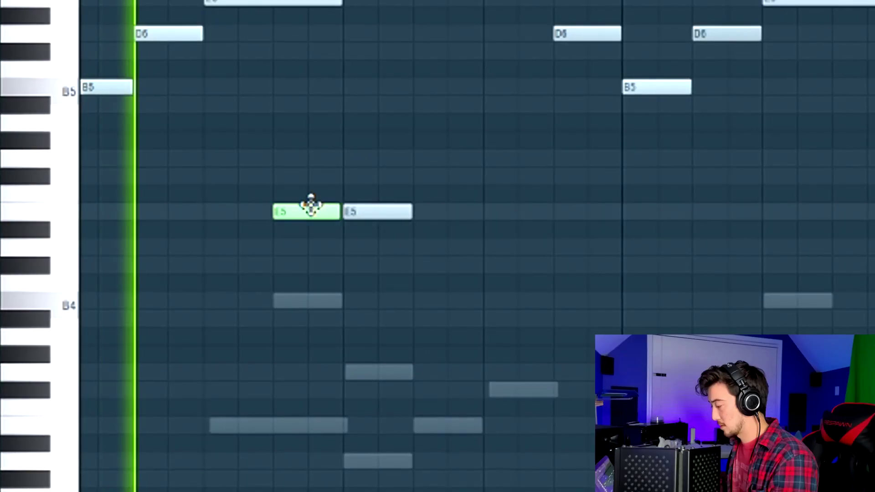
{"action": "left_click", "coordinate": [353, 247]}
{"action": "left_click", "coordinate": [415, 265]}
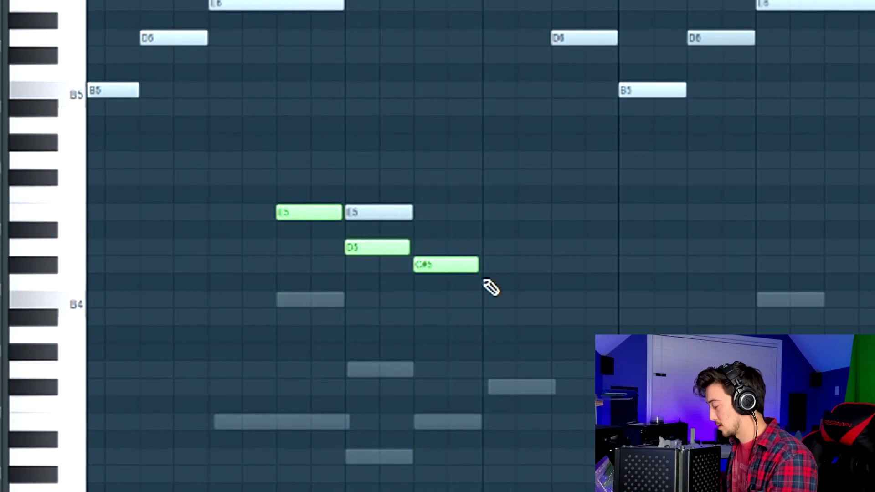
{"action": "left_click_drag", "start_coordinate": [444, 269], "coordinate": [444, 303]}
{"action": "left_click", "coordinate": [519, 316]}
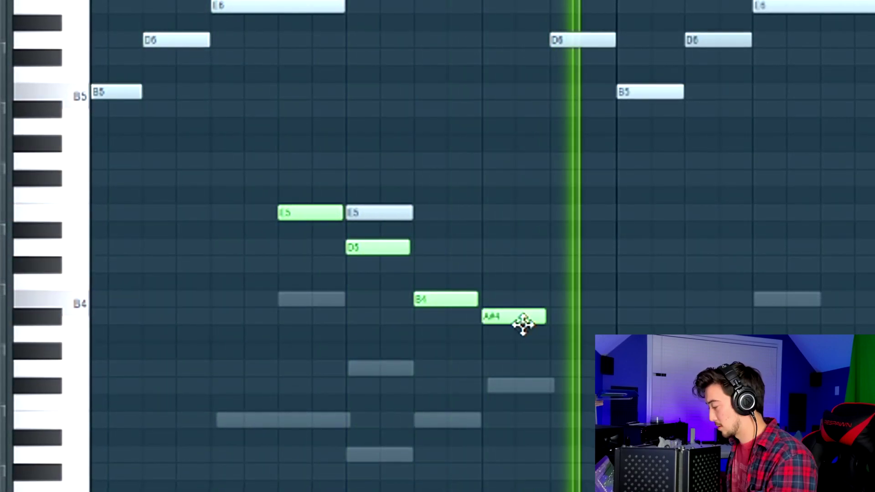
{"action": "left_click_drag", "start_coordinate": [525, 316], "coordinate": [613, 365]}
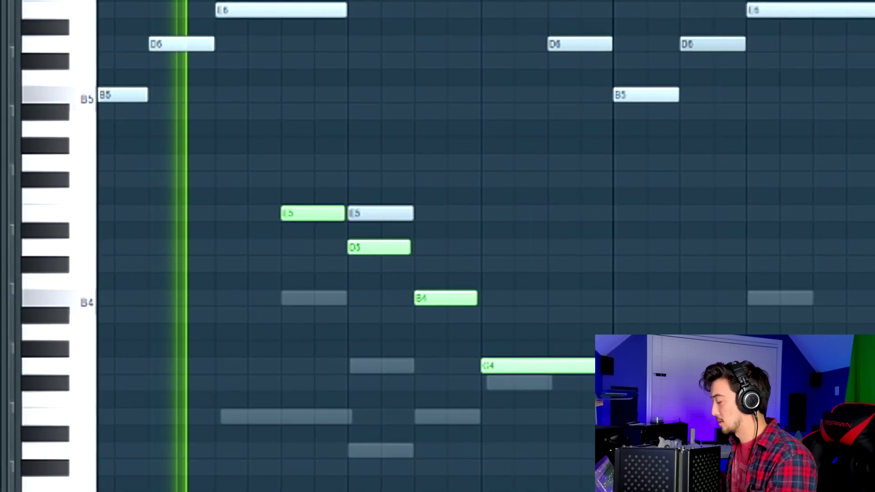
{"action": "scroll", "coordinate": [617, 310], "scroll_direction": "down", "scroll_amount": 2}
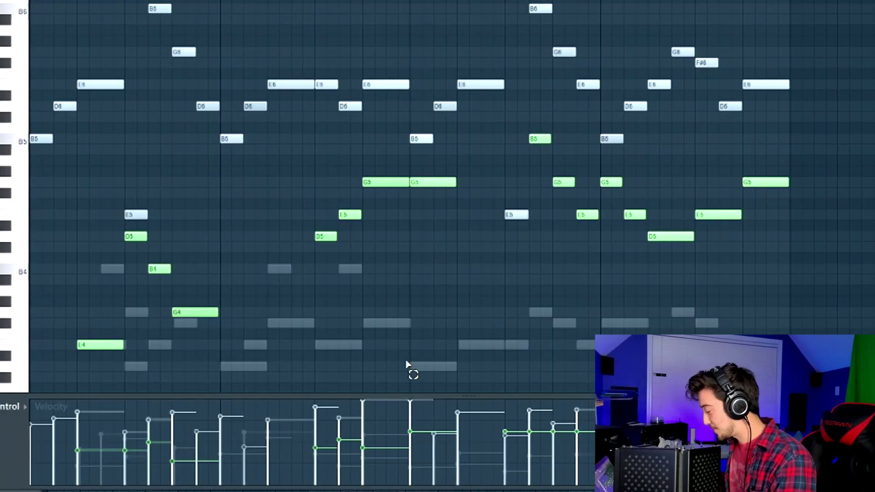
- Lower the velocities of the G5 harmony note in bar 2 and the B5 harmony note in bar 3
{"action": "left_click_drag", "start_coordinate": [356, 150], "coordinate": [385, 190]}
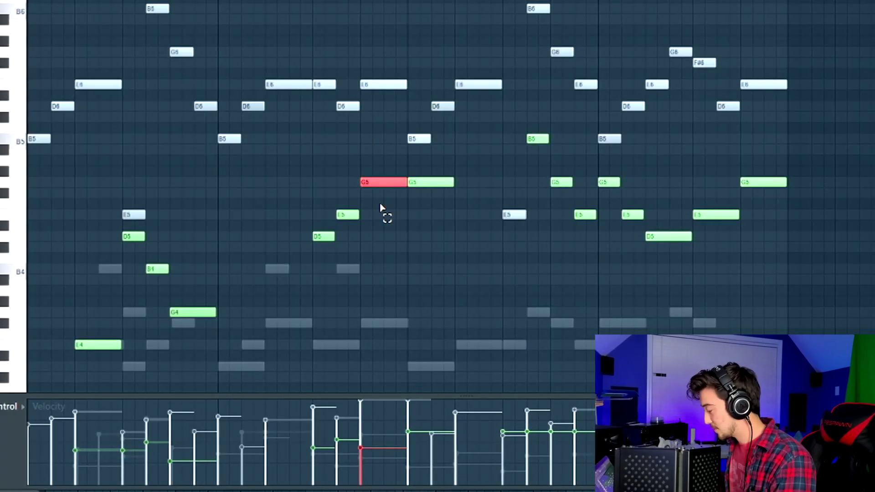
{"action": "key", "text": "space"}
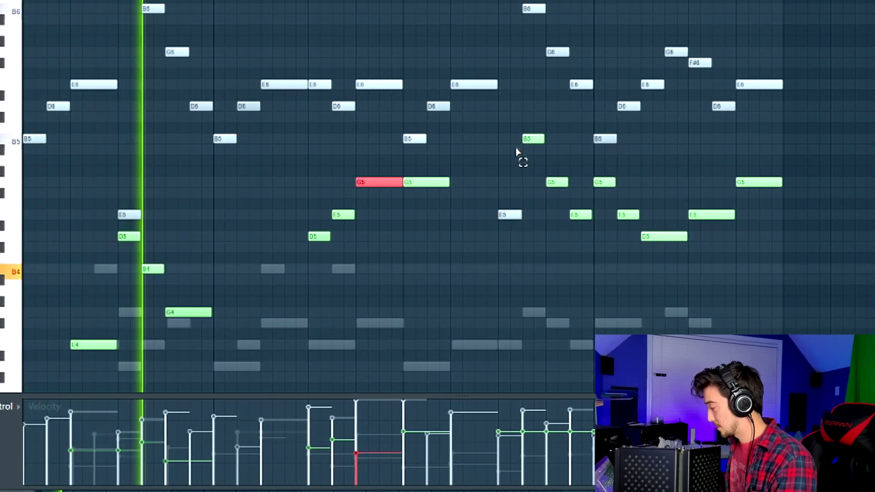
{"action": "left_click", "coordinate": [536, 138]}
{"action": "left_click", "coordinate": [536, 139]}
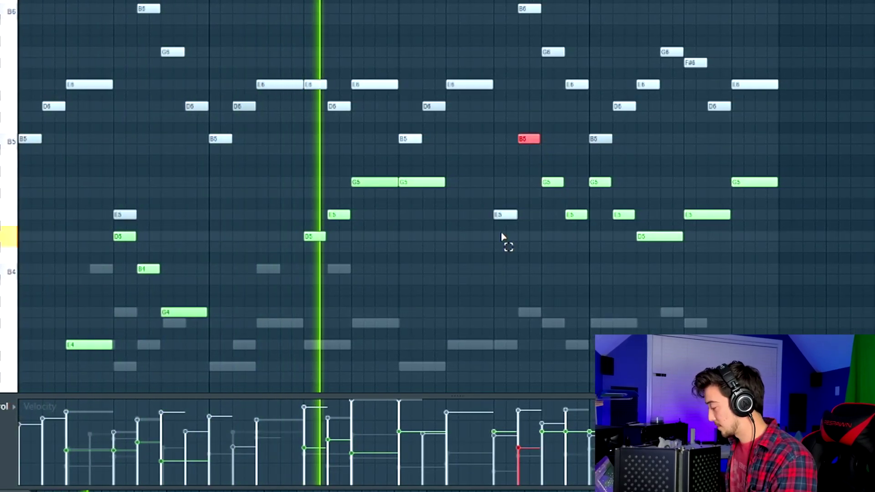
{"action": "scroll", "coordinate": [502, 222], "scroll_direction": "up", "scroll_amount": 2}
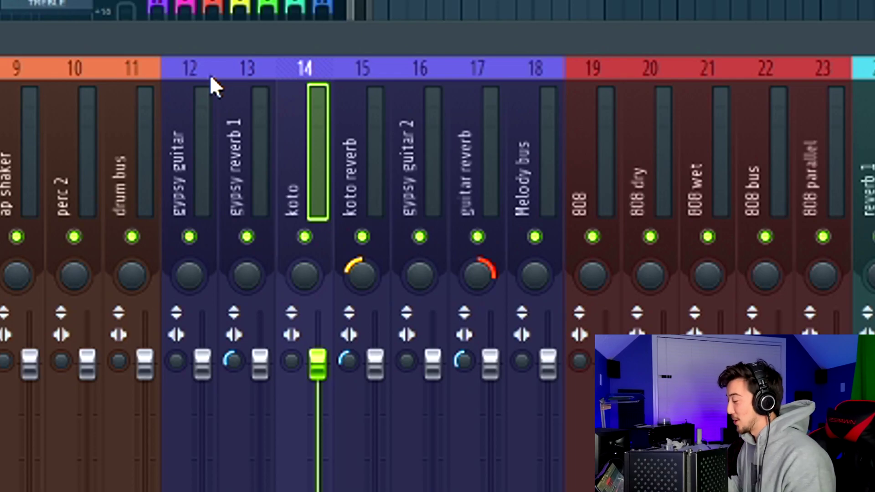
{"action": "left_click", "coordinate": [355, 73]}
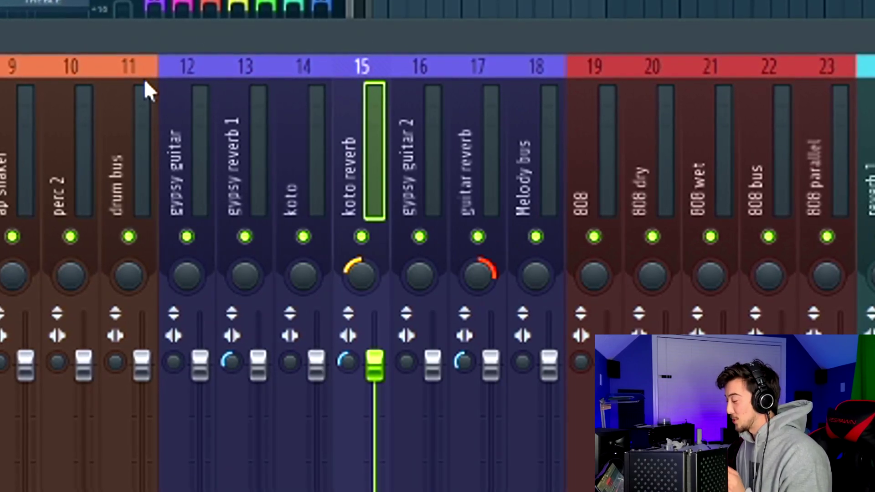
{"action": "left_click", "coordinate": [265, 112]}
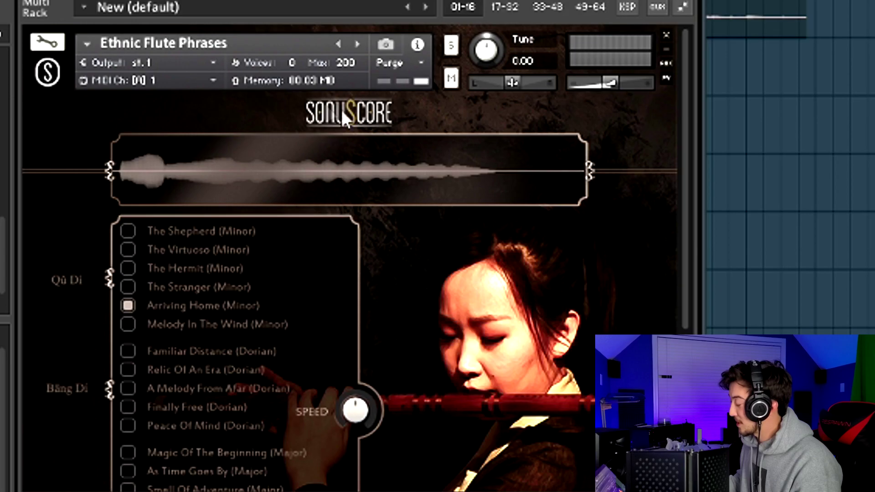
- Lengthen the B5 flute note to two bars and place a second flute phrase clip directly after the first
{"action": "scroll", "coordinate": [550, 218], "scroll_direction": "down", "scroll_amount": 5}
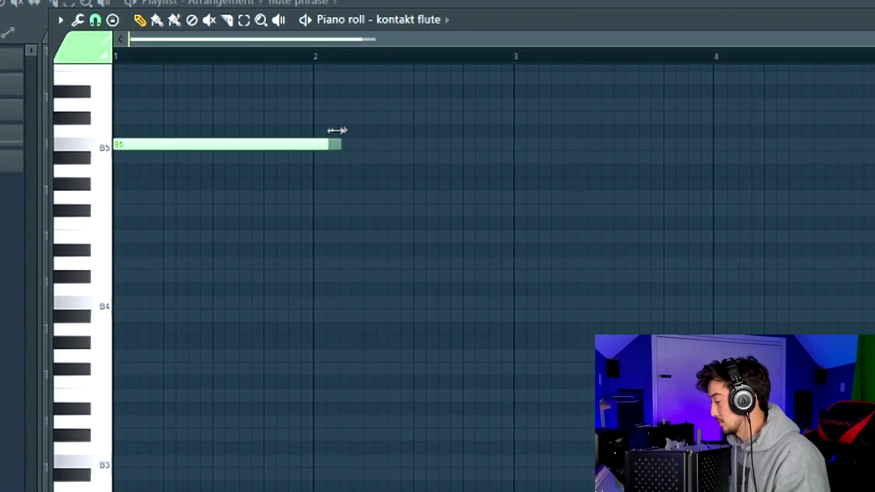
{"action": "left_click_drag", "start_coordinate": [335, 131], "coordinate": [490, 123]}
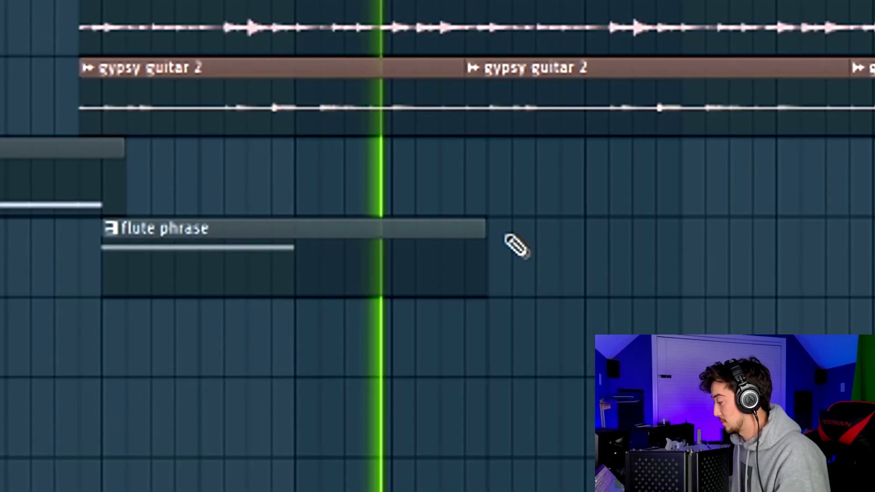
{"action": "left_click", "coordinate": [580, 259]}
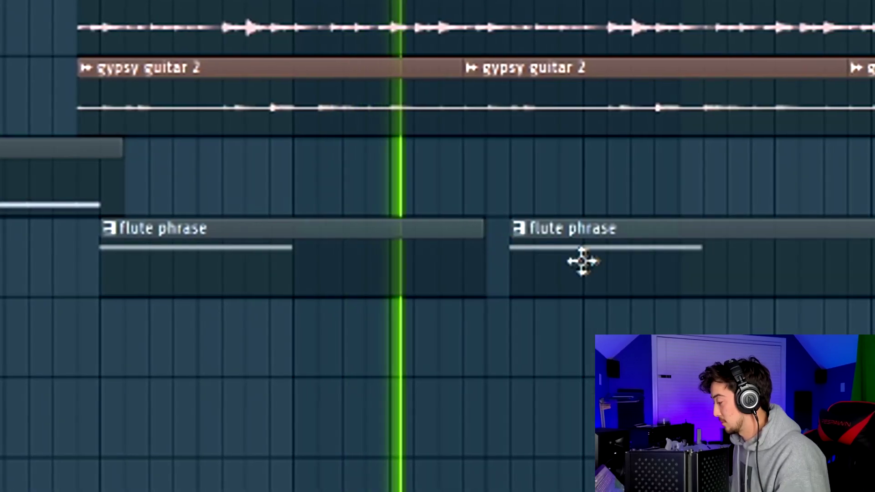
{"action": "left_click_drag", "start_coordinate": [580, 260], "coordinate": [555, 275]}
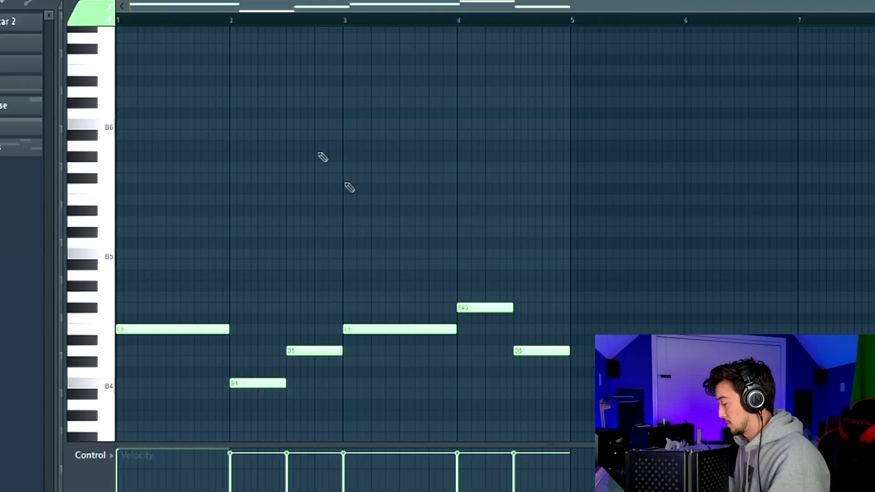
- Play back the reese bass pattern from the start to hear its first notes
{"action": "key", "text": "space"}
{"action": "left_click", "coordinate": [124, 20]}
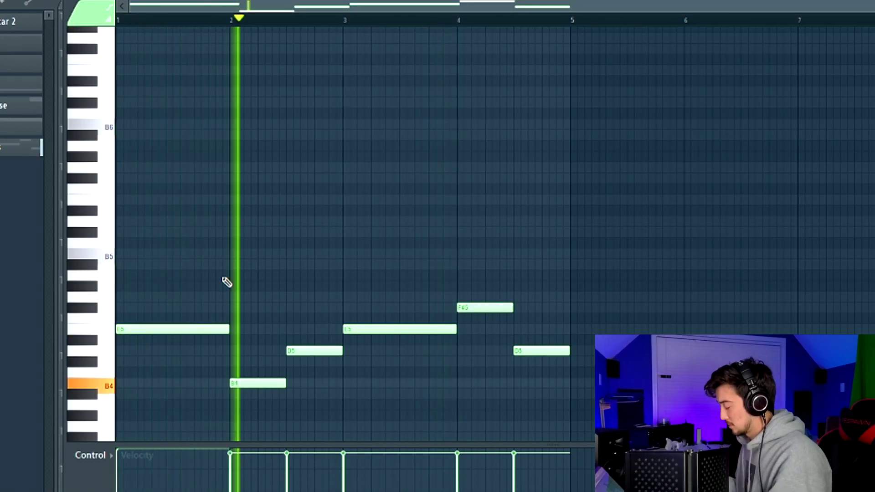
{"action": "scroll", "coordinate": [136, 299], "scroll_direction": "up", "scroll_amount": 2}
{"action": "key", "text": "space"}
{"action": "scroll", "coordinate": [136, 299], "scroll_direction": "down", "scroll_amount": 2}
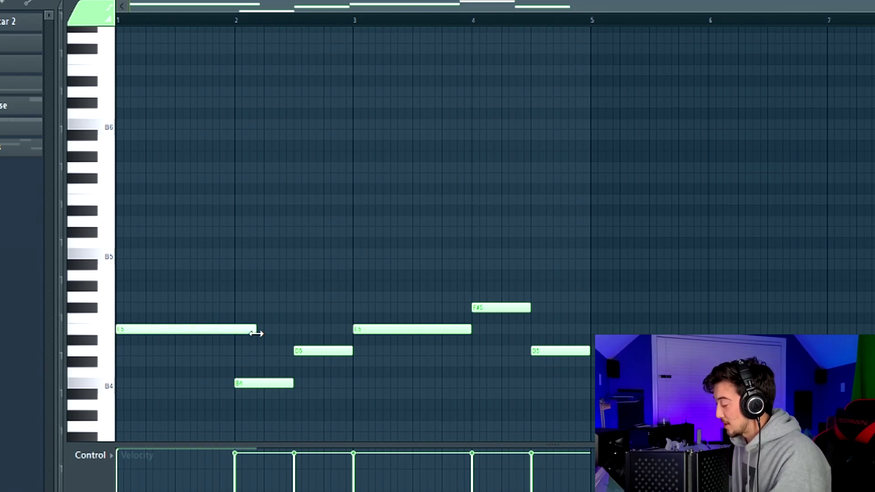
- Add an A4 bass note at the end of bar 1 and remove the part that runs into bar 2
{"action": "scroll", "coordinate": [251, 395], "scroll_direction": "up", "scroll_amount": 2}
{"action": "key", "text": "space"}
{"action": "left_click", "coordinate": [281, 404]}
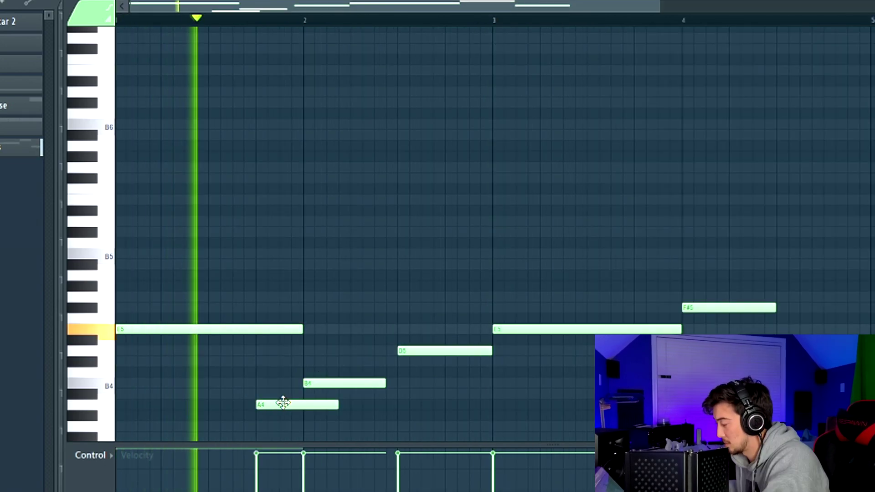
{"action": "left_click", "coordinate": [308, 406]}
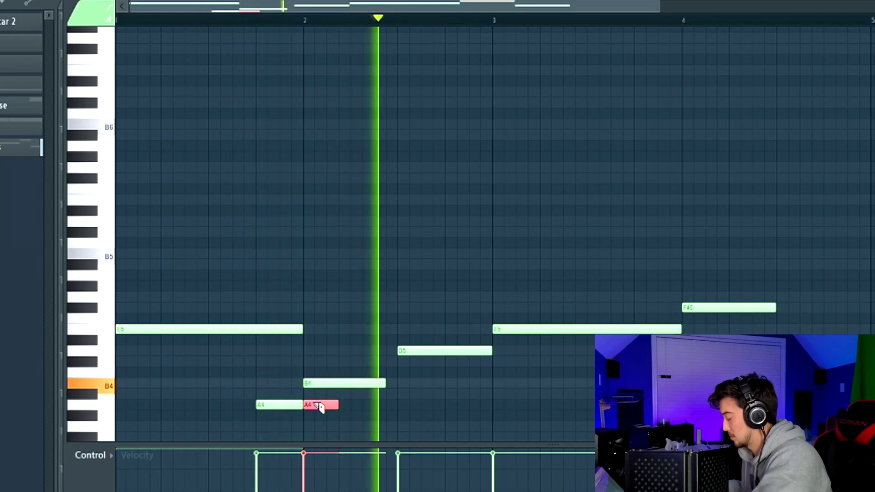
{"action": "right_click", "coordinate": [313, 408]}
{"action": "key", "text": "space"}
- Raise the short A4 note before bar 2 to B4 and turn it into a slide note
{"action": "left_click", "coordinate": [281, 393]}
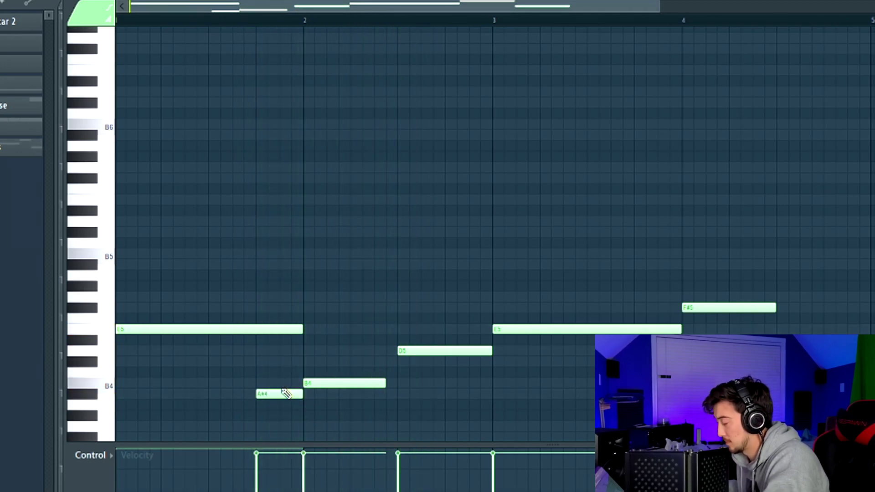
{"action": "left_click_drag", "start_coordinate": [280, 390], "coordinate": [281, 379]}
{"action": "double_click", "coordinate": [281, 380]}
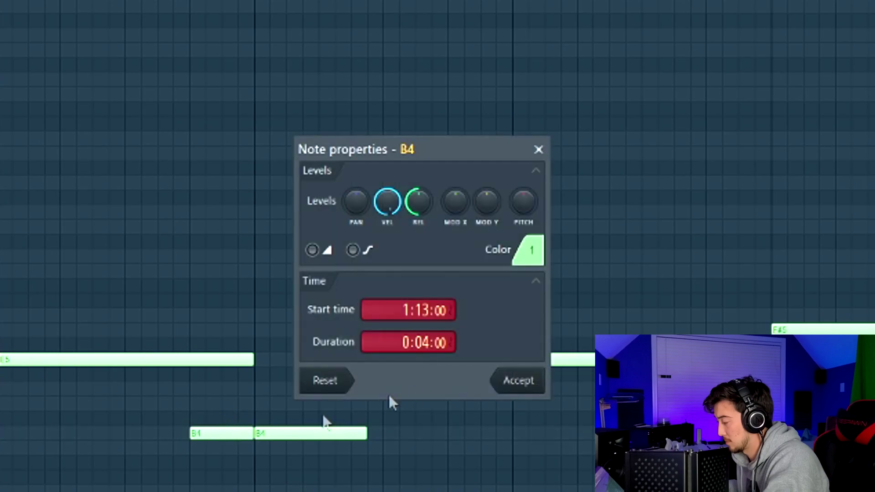
{"action": "left_click", "coordinate": [517, 381]}
{"action": "key", "text": "space"}
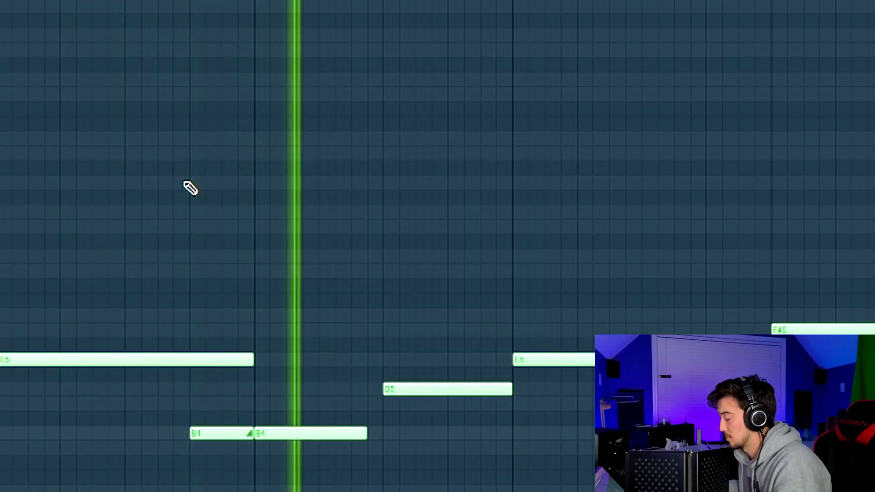
- Move the long F#5 note at the start of bar 3 down to E5 and listen to the pattern
{"action": "scroll", "coordinate": [345, 315], "scroll_direction": "up", "scroll_amount": 2}
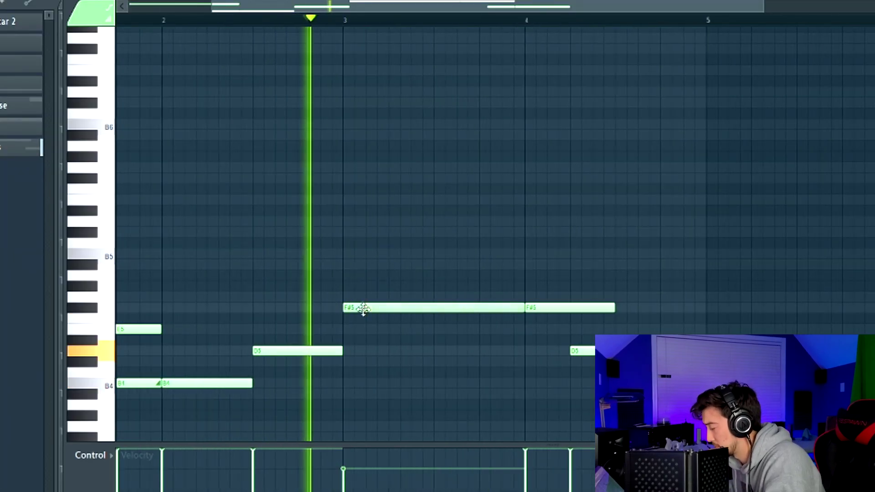
{"action": "left_click_drag", "start_coordinate": [363, 308], "coordinate": [364, 331]}
{"action": "scroll", "coordinate": [342, 287], "scroll_direction": "down", "scroll_amount": 2}
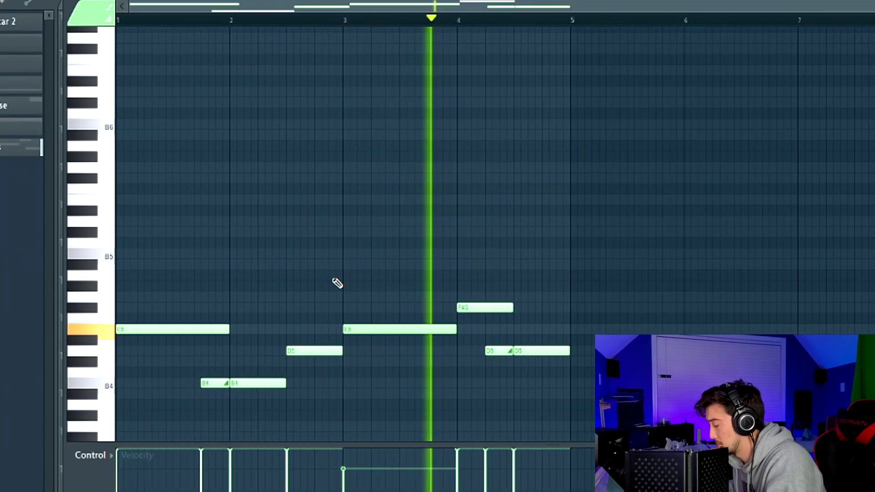
{"action": "scroll", "coordinate": [405, 364], "scroll_direction": "up", "scroll_amount": 2}
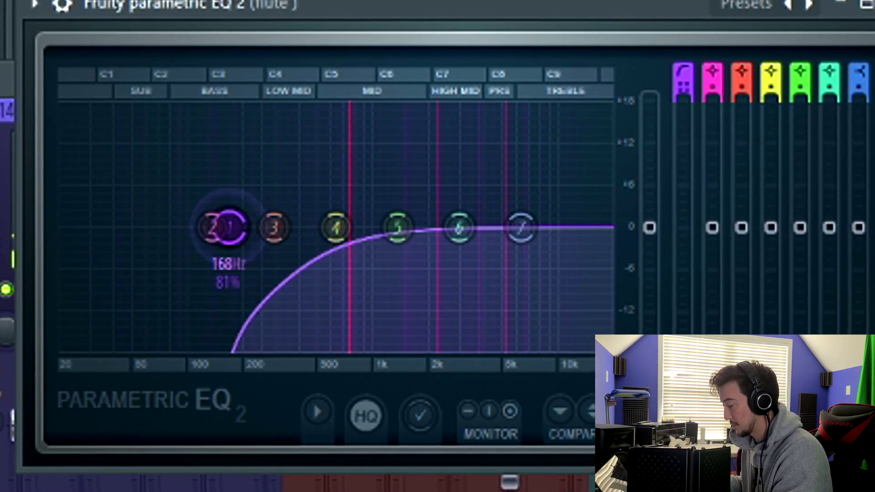
- Boost band 6 of the flute's parametric EQ as a narrow peak near 1.3 kHz, then pull its level down below zero
{"action": "left_click_drag", "start_coordinate": [459, 228], "coordinate": [394, 105]}
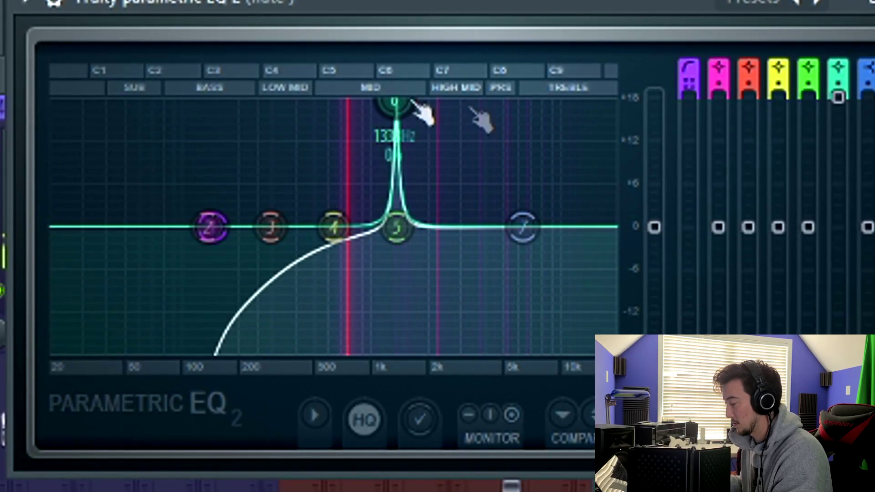
{"action": "left_click_drag", "start_coordinate": [839, 98], "coordinate": [841, 244]}
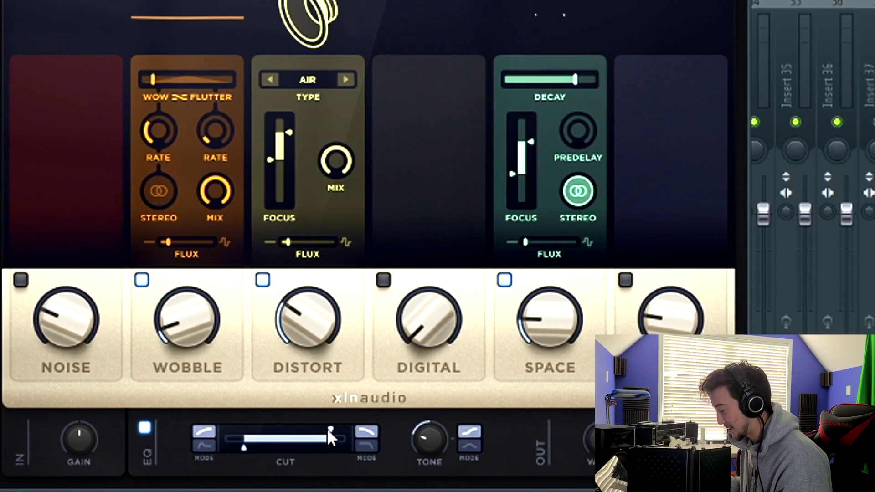
- Lower the upper cut of the RC-20 EQ and set its tone to -5.5 dB
{"action": "mouse_move", "coordinate": [324, 430]}
{"action": "left_click_drag", "start_coordinate": [326, 435], "coordinate": [292, 435]}
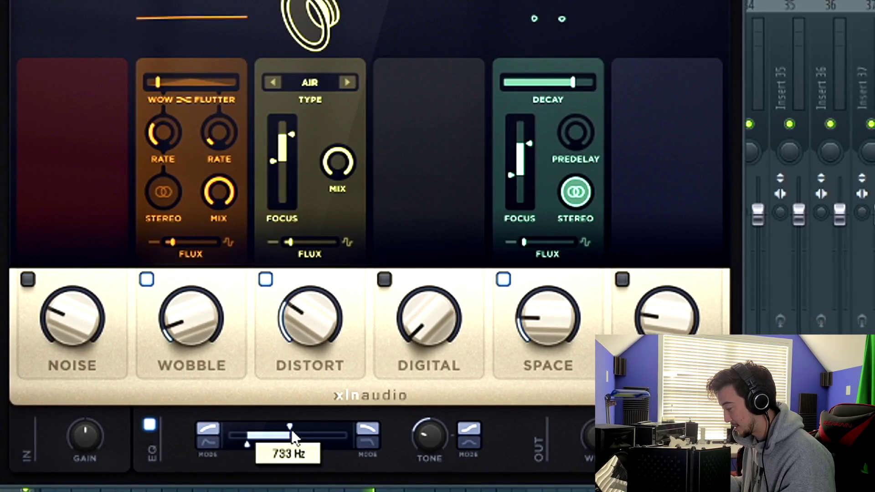
{"action": "left_click_drag", "start_coordinate": [288, 439], "coordinate": [308, 423]}
{"action": "left_click_drag", "start_coordinate": [432, 428], "coordinate": [432, 429]}
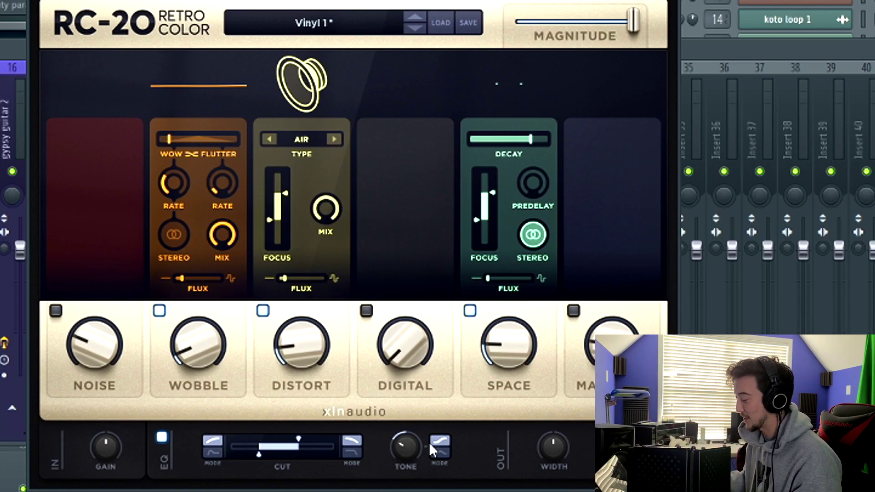
{"action": "left_click_drag", "start_coordinate": [400, 445], "coordinate": [402, 444]}
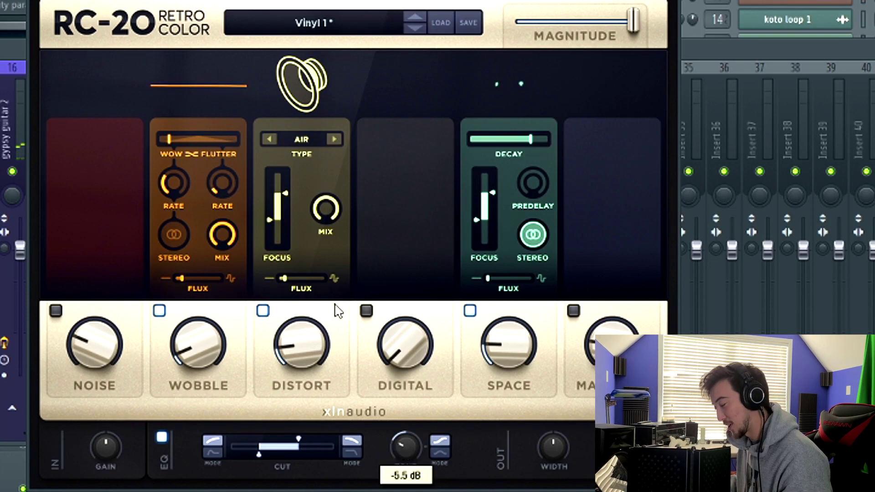
- Open ValhallaVintageVerb on the flute parallel reverb mixer track and shorten its decay to 2.63 s
{"action": "left_click", "coordinate": [687, 42]}
{"action": "left_click", "coordinate": [480, 146]}
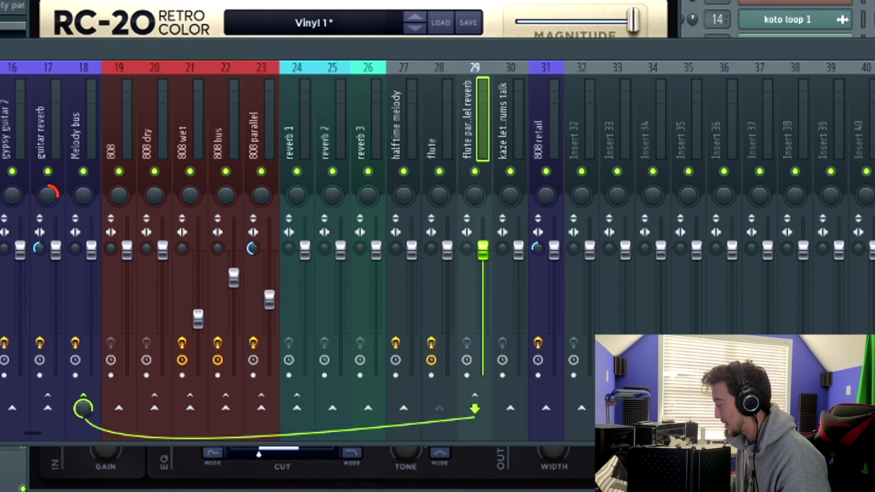
{"action": "left_click", "coordinate": [850, 15]}
{"action": "left_click", "coordinate": [711, 1]}
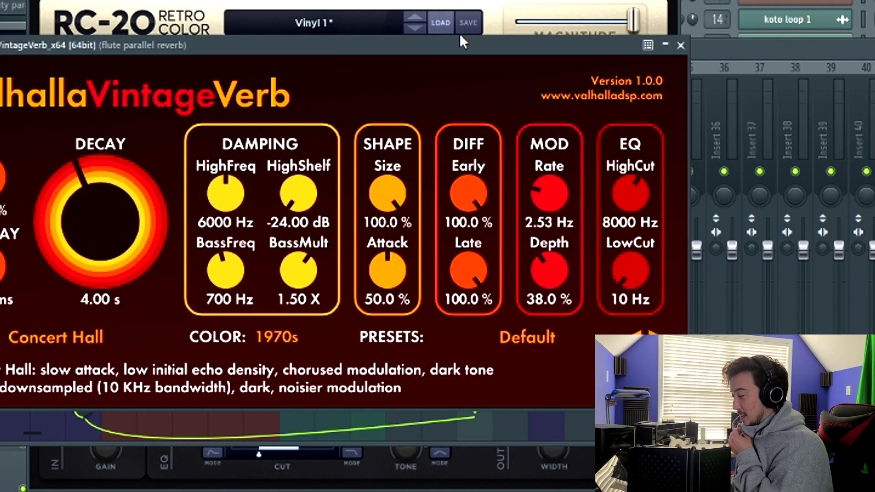
{"action": "left_click_drag", "start_coordinate": [469, 42], "coordinate": [543, 0]}
{"action": "left_click_drag", "start_coordinate": [150, 153], "coordinate": [150, 157]}
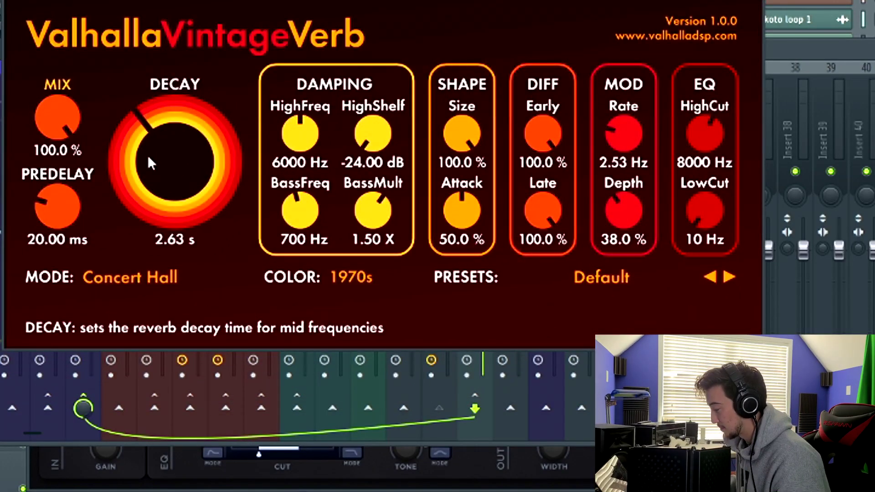
{"action": "left_click", "coordinate": [728, 277]}
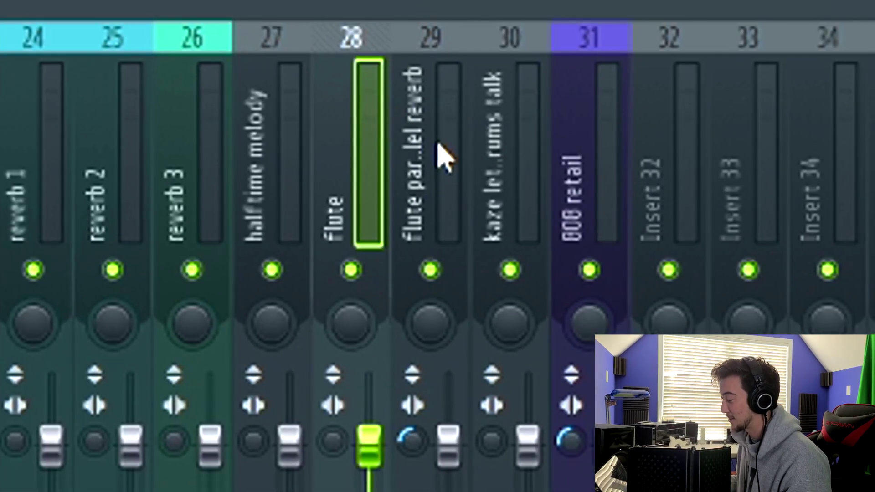
- Adjust the send level from the flute mixer track into the flute parallel reverb track
{"action": "left_click", "coordinate": [363, 76]}
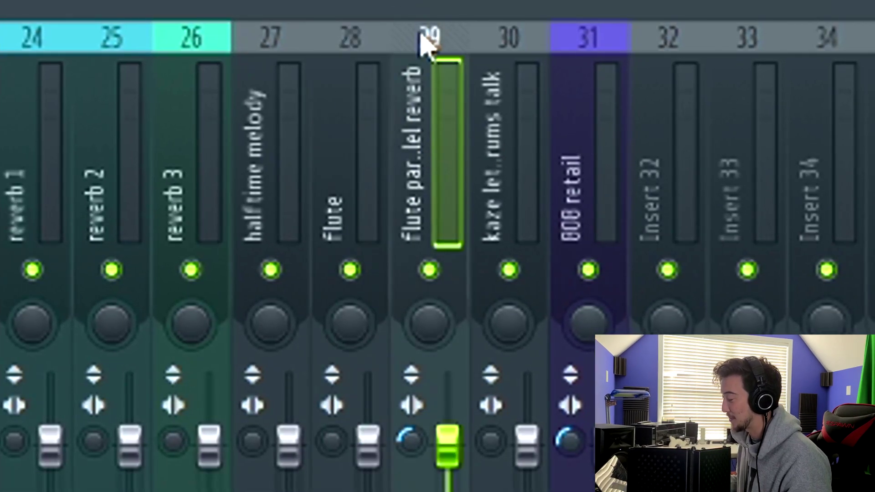
{"action": "mouse_move", "coordinate": [368, 353]}
{"action": "left_mouse_down"}
{"action": "mouse_move", "coordinate": [369, 339]}
{"action": "mouse_move", "coordinate": [370, 347]}
{"action": "left_mouse_up"}
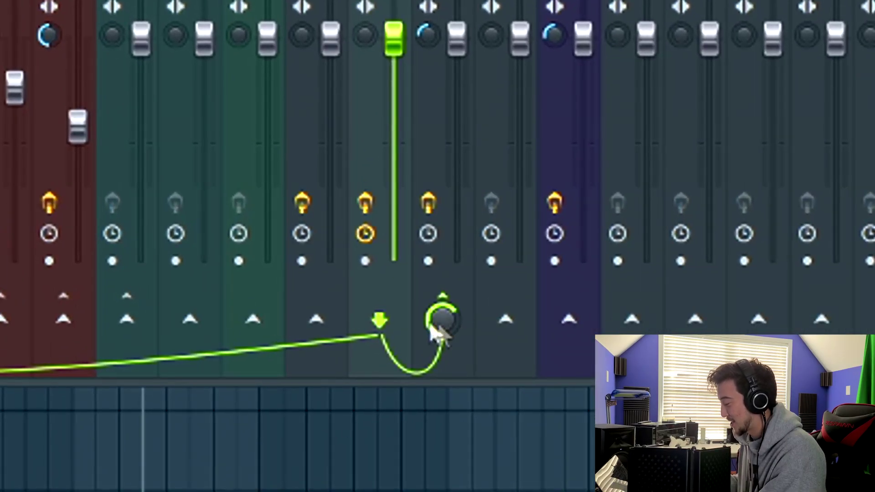
{"action": "left_click_drag", "start_coordinate": [439, 328], "coordinate": [440, 319]}
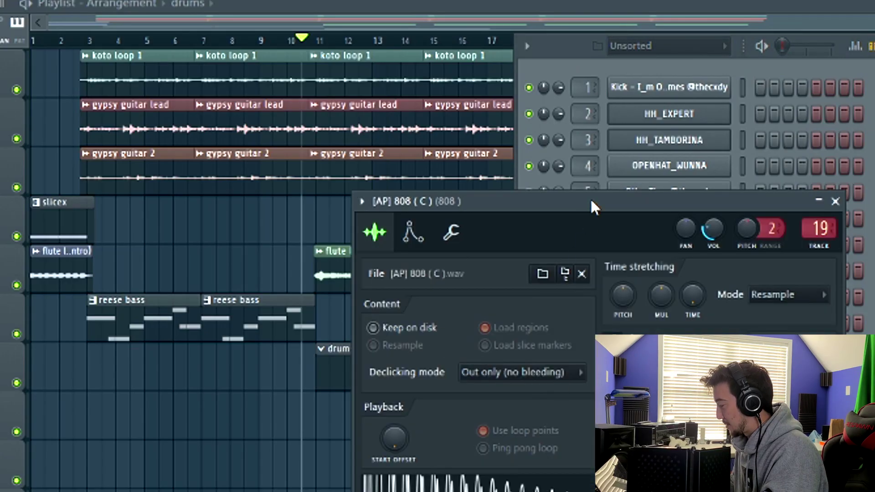
- Start the 808 pattern with four B4 notes in bar 1, the last two back to back, and play it
{"action": "left_click_drag", "start_coordinate": [592, 207], "coordinate": [338, 88]}
{"action": "left_click_drag", "start_coordinate": [258, 92], "coordinate": [274, 81]}
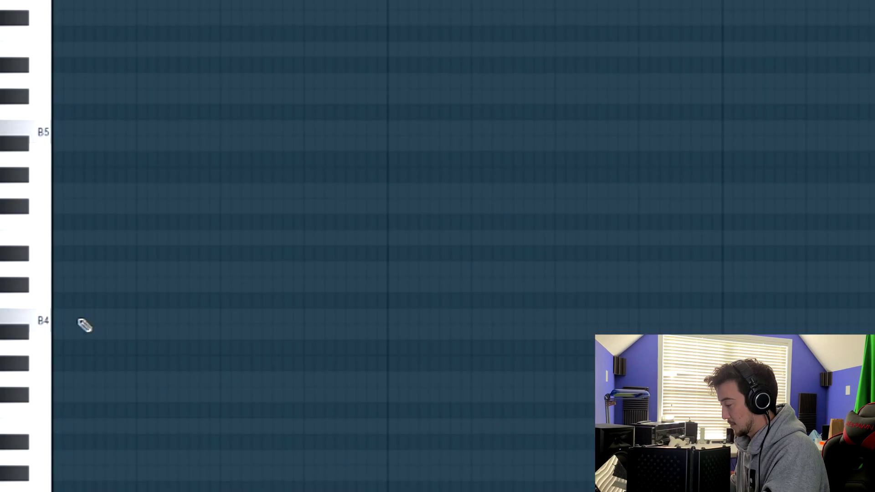
{"action": "left_click", "coordinate": [83, 319]}
{"action": "scroll", "coordinate": [152, 320], "scroll_direction": "down", "scroll_amount": 2}
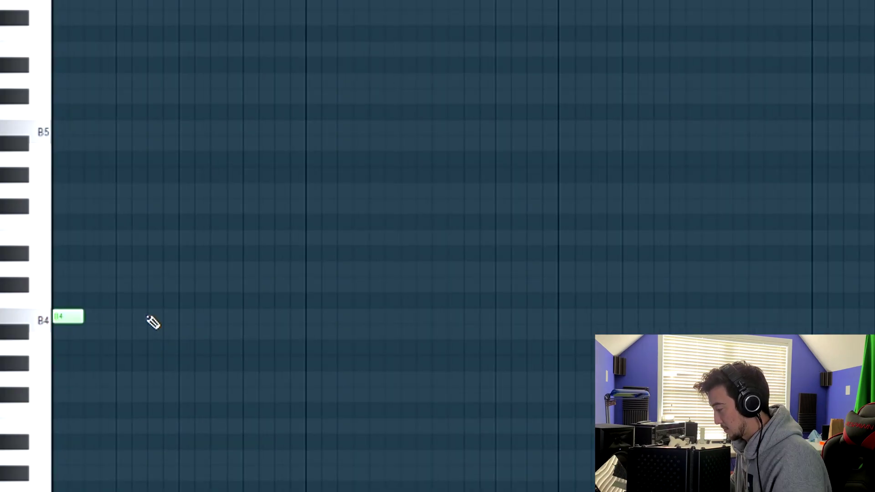
{"action": "left_click", "coordinate": [154, 318]}
{"action": "scroll", "coordinate": [237, 319], "scroll_direction": "down", "scroll_amount": 1}
{"action": "left_click", "coordinate": [272, 318]}
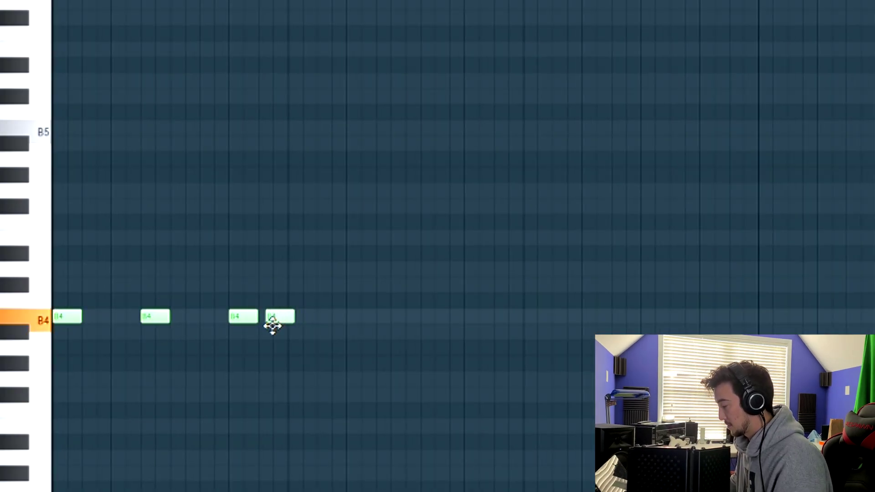
{"action": "key", "text": "space"}
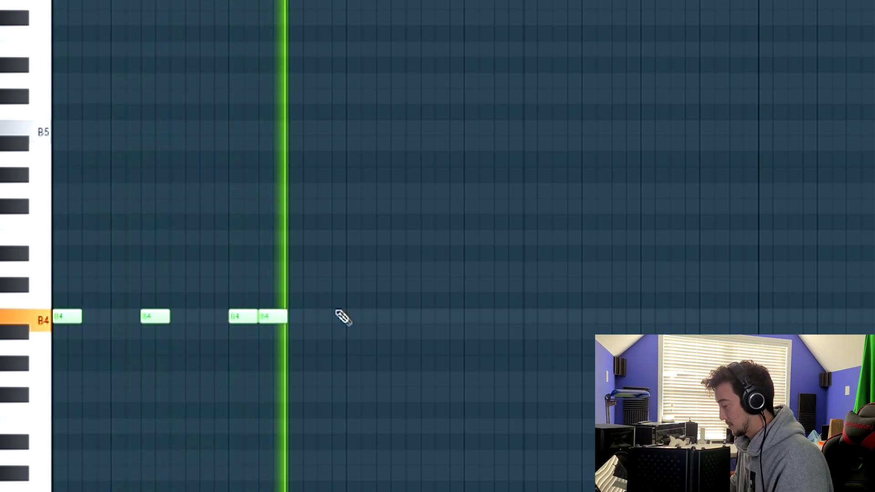
{"action": "key", "text": "space"}
- Continue the 808 line in bar 2 with two spaced B4 notes and a closing note on G4
{"action": "left_click", "coordinate": [358, 317]}
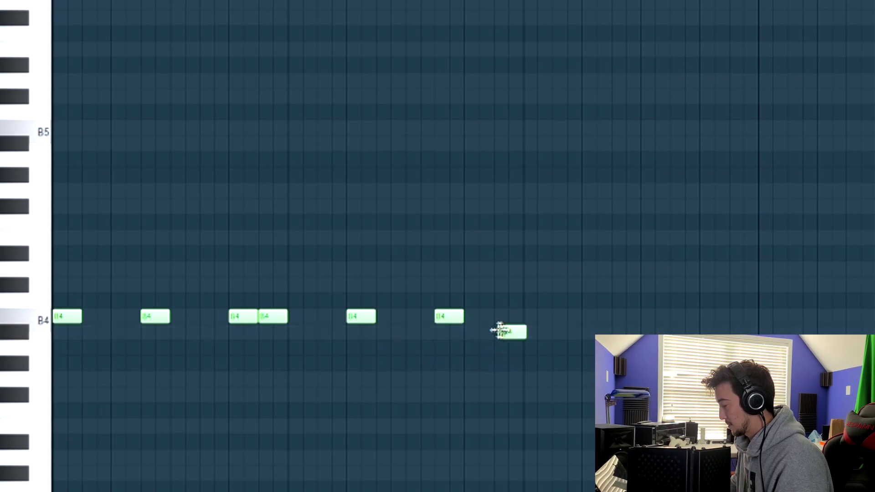
{"action": "left_click_drag", "start_coordinate": [509, 332], "coordinate": [508, 381]}
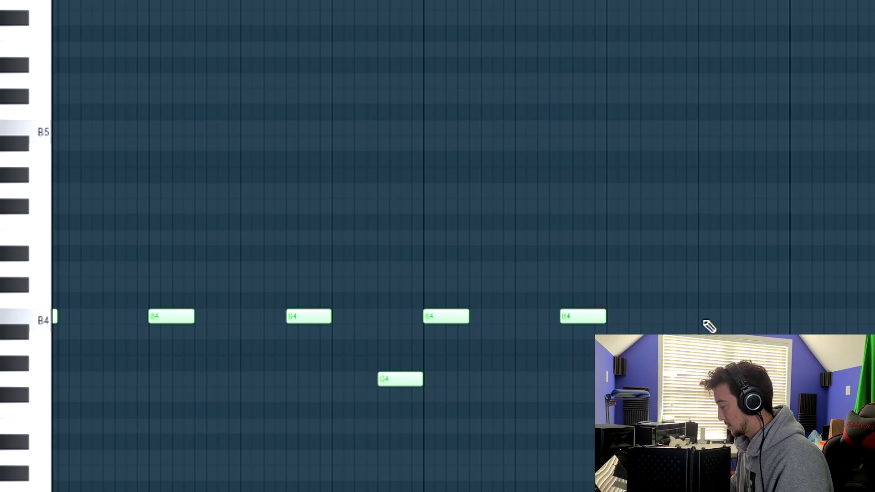
- Add one more B4 note to the 808 line, and transpose all of its B4 notes up five semitones
{"action": "left_click", "coordinate": [700, 316]}
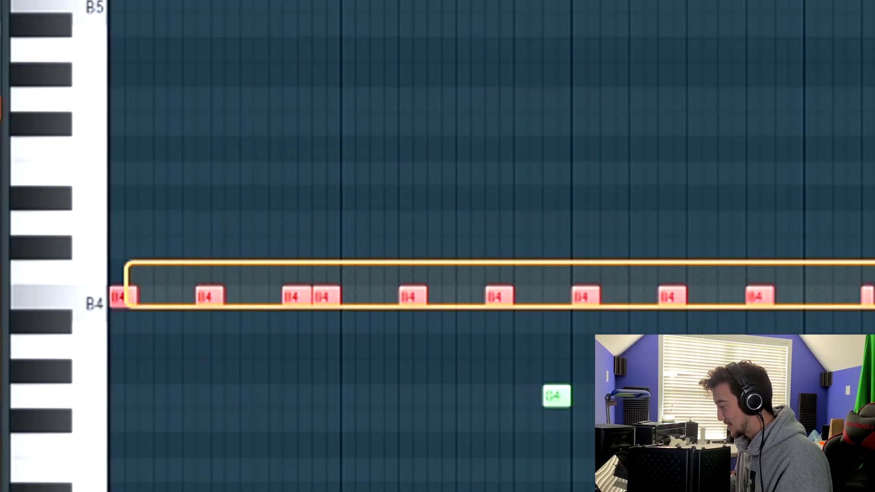
{"action": "key", "text": "shift+Up"}
{"action": "key", "text": "shift+Up"}
{"action": "key", "text": "shift+Up"}
{"action": "key", "text": "shift+Up"}
{"action": "key", "text": "shift+Up"}
{"action": "key", "text": "space"}
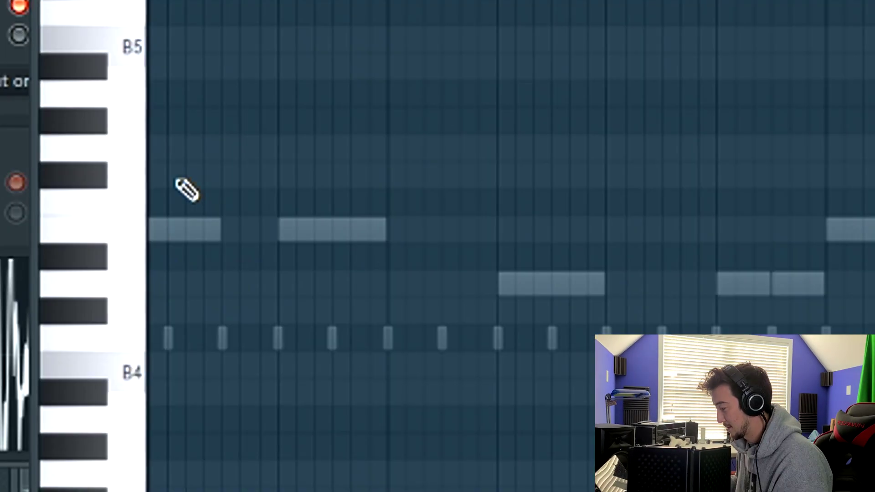
- Place rim hits on F#5 at the third beat of bars 1, 2 and 3 and listen to them
{"action": "left_click", "coordinate": [100, 252]}
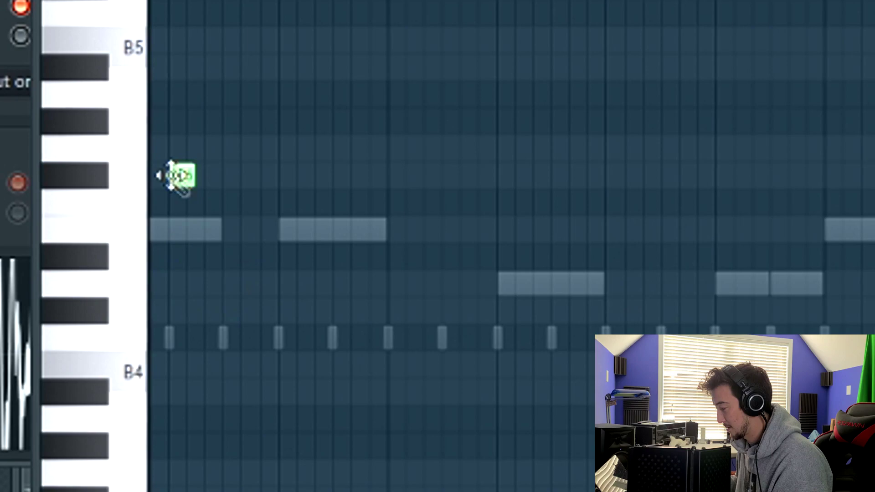
{"action": "left_click", "coordinate": [612, 177]}
{"action": "scroll", "coordinate": [650, 269], "scroll_direction": "down", "scroll_amount": 4}
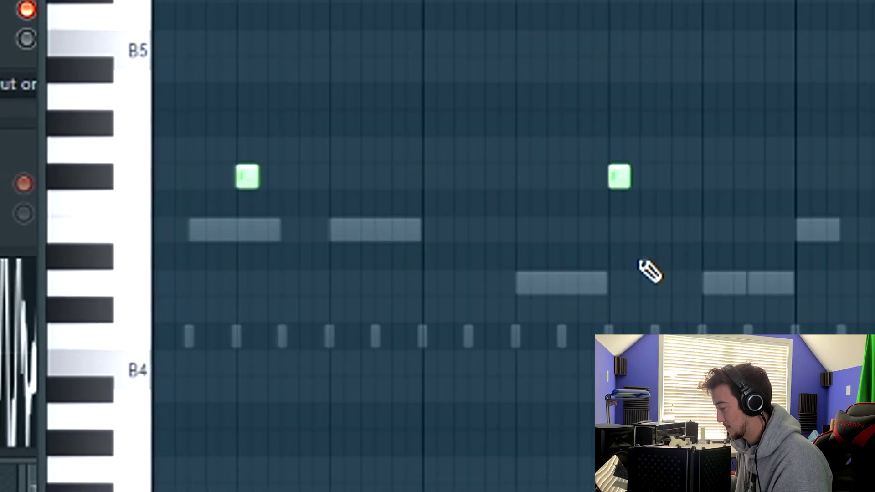
{"action": "key", "text": "space"}
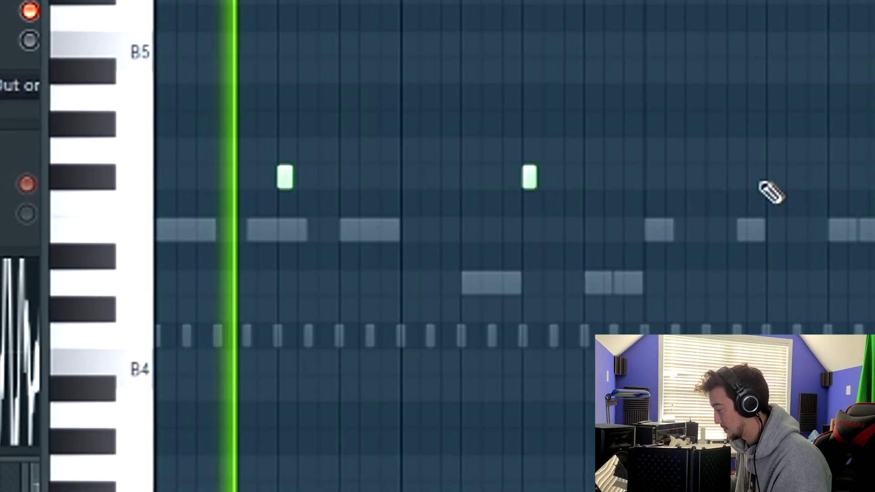
{"action": "left_click", "coordinate": [768, 177]}
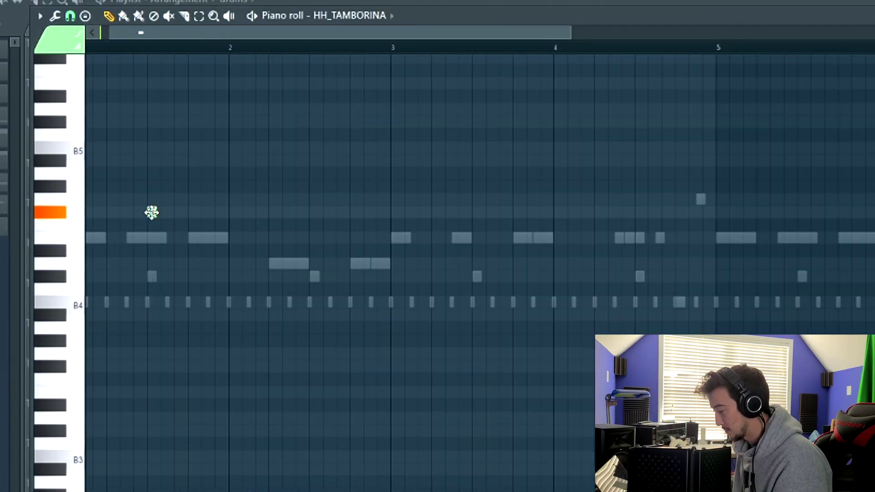
- Place HH_TAMBORINA hits on A#4 at the third beat of bars 1 to 4, checking them during playback
{"action": "left_click_drag", "start_coordinate": [151, 213], "coordinate": [152, 315]}
{"action": "key", "text": "space"}
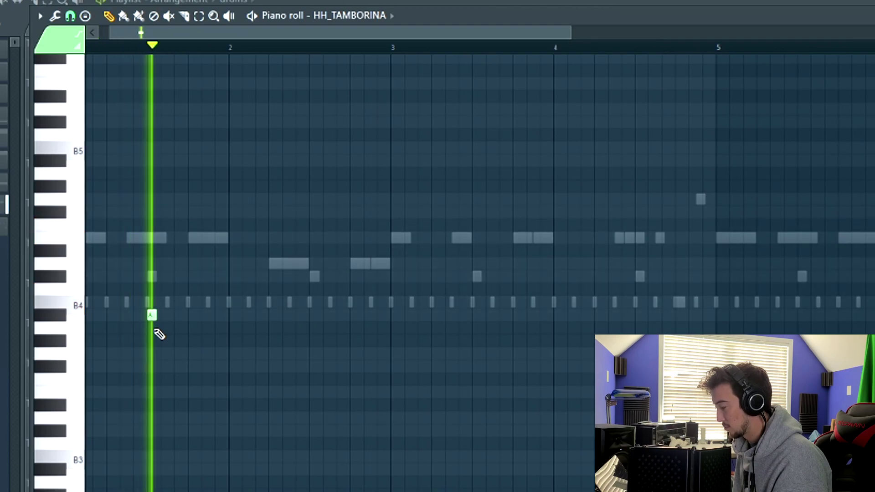
{"action": "left_click", "coordinate": [314, 315]}
{"action": "left_click", "coordinate": [477, 316]}
{"action": "left_click", "coordinate": [640, 315]}
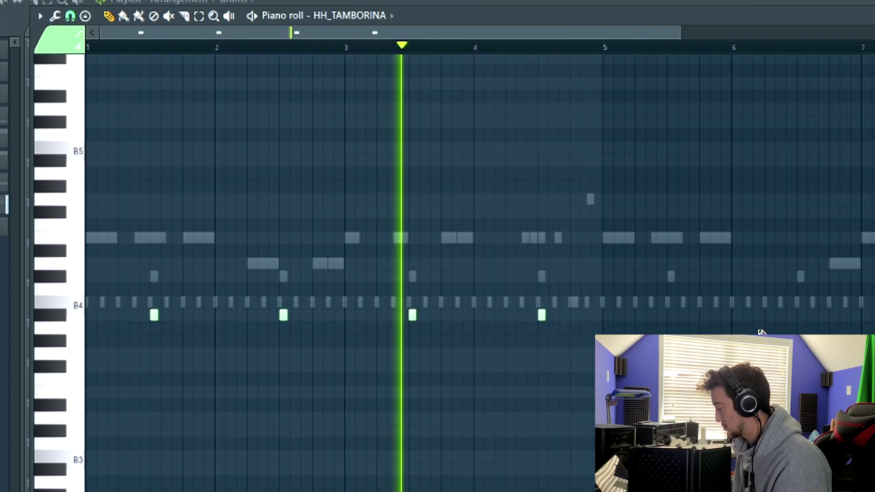
- Add a 1/3-step B4 hi-hat roll leading up to the snare in bar 3 of the HH_EXPERT pattern
{"action": "left_click", "coordinate": [391, 16]}
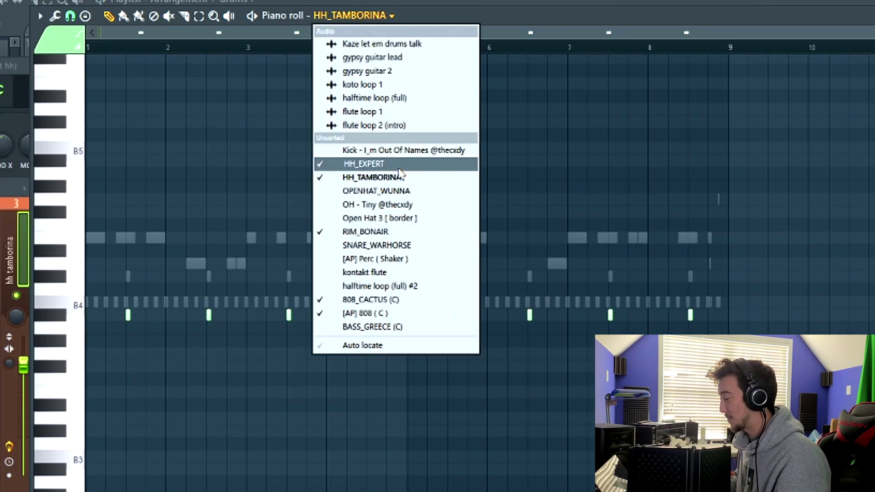
{"action": "left_click", "coordinate": [399, 168]}
{"action": "scroll", "coordinate": [473, 279], "scroll_direction": "up", "scroll_amount": 5}
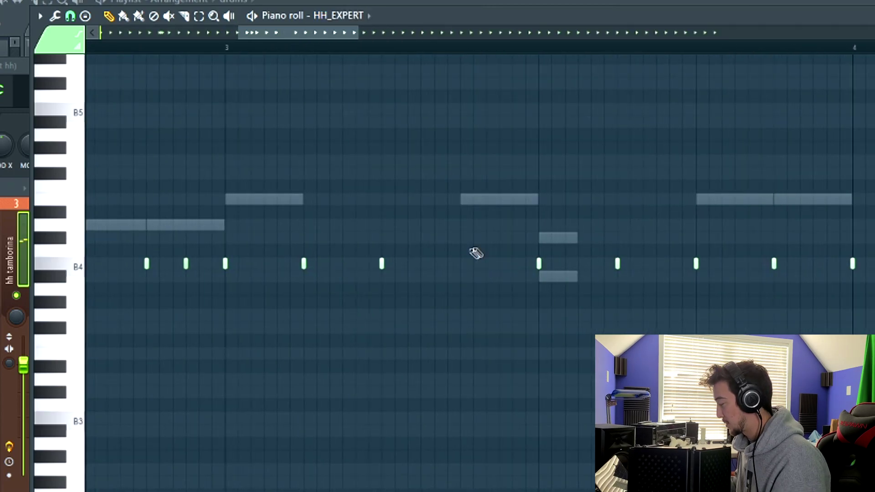
{"action": "left_click", "coordinate": [397, 265]}
{"action": "scroll", "coordinate": [361, 278], "scroll_direction": "down", "scroll_amount": 1}
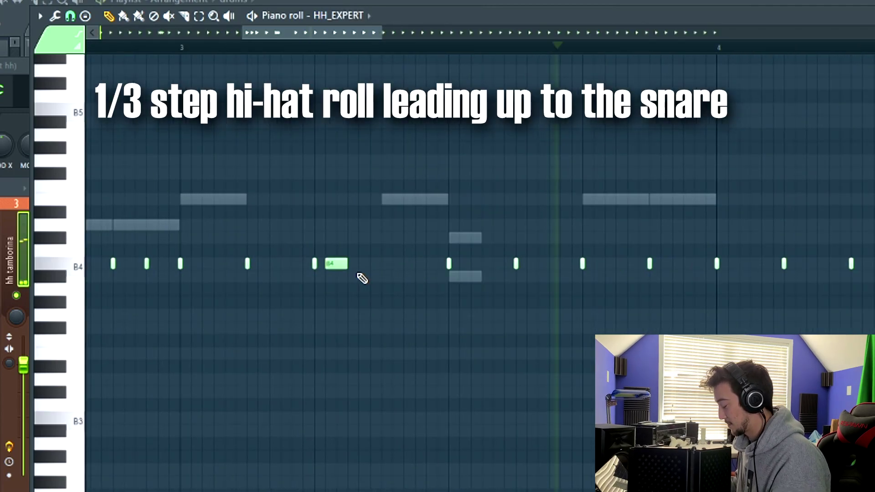
{"action": "mouse_move", "coordinate": [423, 250]}
{"action": "left_mouse_down"}
{"action": "mouse_move", "coordinate": [437, 250]}
{"action": "mouse_move", "coordinate": [423, 229]}
{"action": "left_mouse_up"}
{"action": "key", "text": "space"}
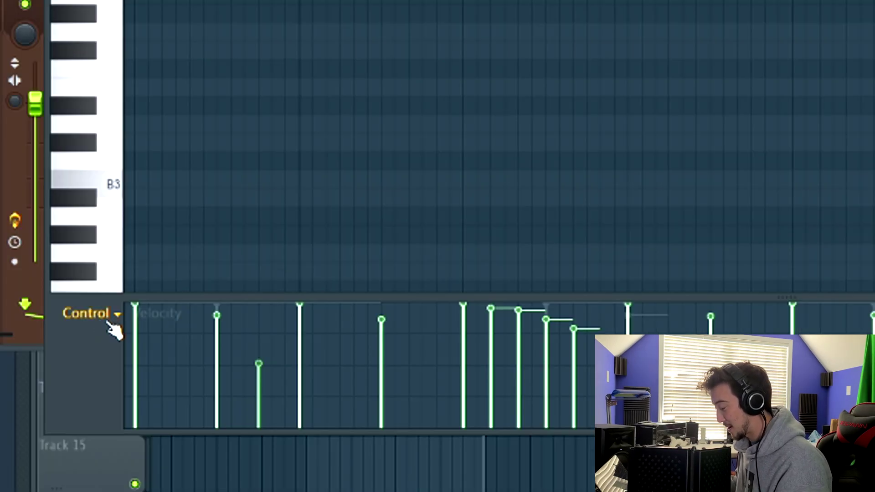
- Give the hi-hat roll a falling note fine pitch, stepping down note by note, and play it
{"action": "left_click", "coordinate": [109, 324]}
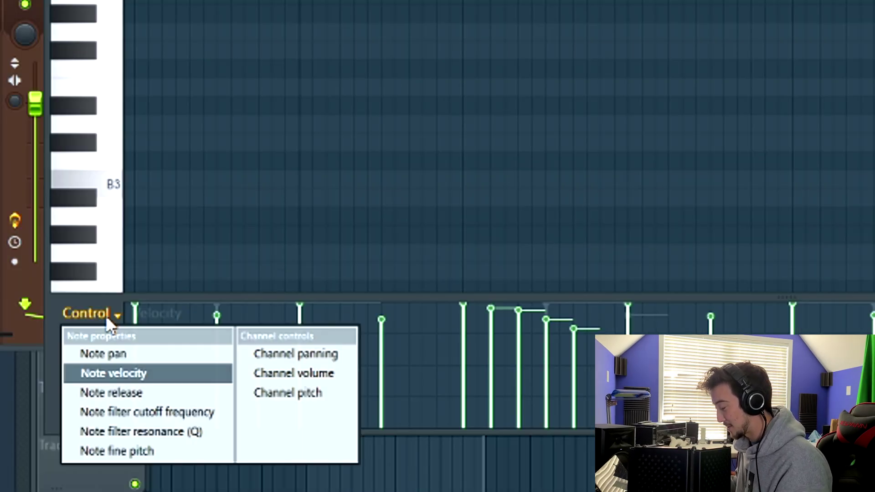
{"action": "left_click", "coordinate": [144, 456]}
{"action": "mouse_move", "coordinate": [510, 370]}
{"action": "left_mouse_down"}
{"action": "mouse_move", "coordinate": [565, 391]}
{"action": "mouse_move", "coordinate": [634, 441]}
{"action": "left_mouse_up"}
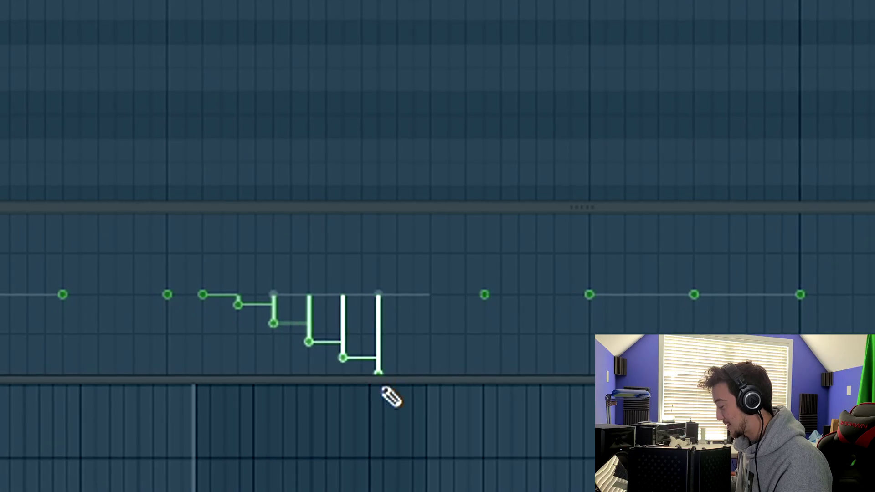
{"action": "key", "text": "space"}
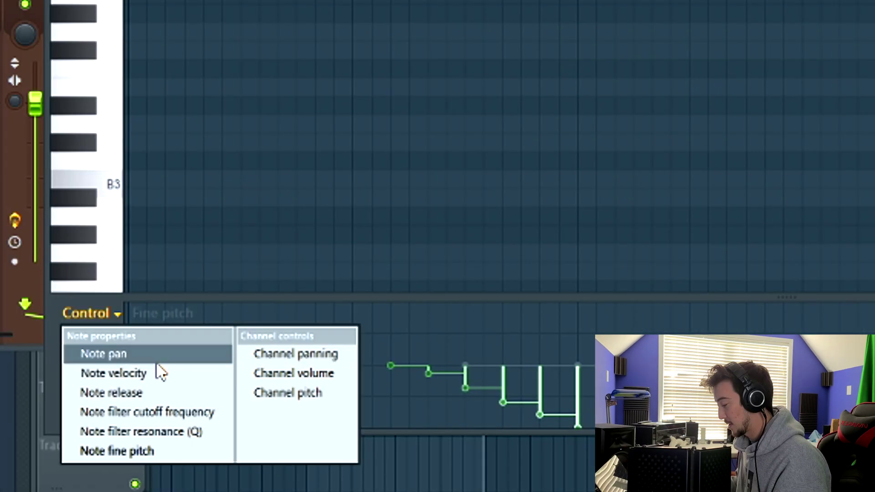
- Draw a descending note velocity across the hi-hat roll and listen to the result
{"action": "left_click", "coordinate": [157, 371]}
{"action": "left_click_drag", "start_coordinate": [431, 323], "coordinate": [542, 390]}
{"action": "key", "text": "space"}
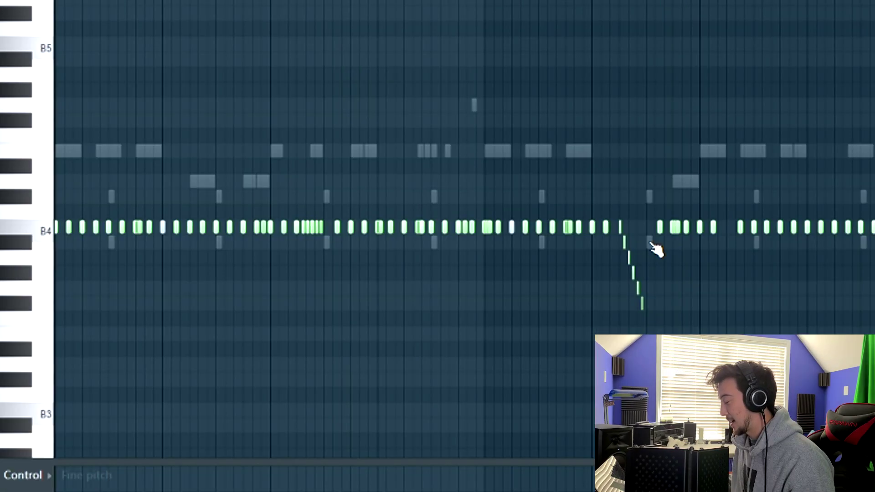